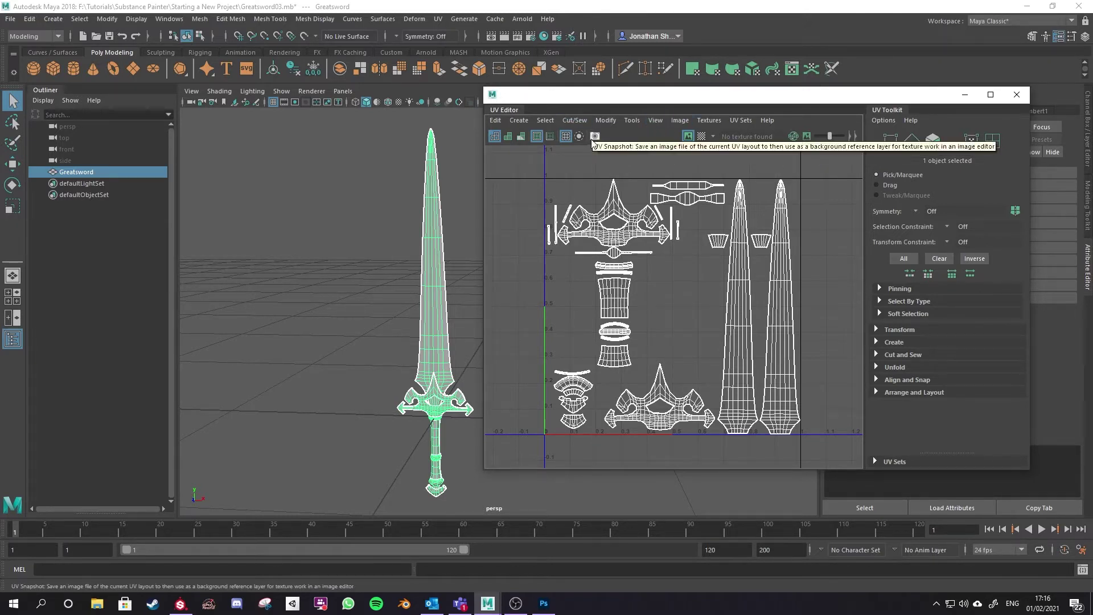
Start a UV snapshot of the greatsword and set its output file to Greatsword_UV in the Creating ID Maps folder.
{"action": "left_click", "coordinate": [686, 121]}
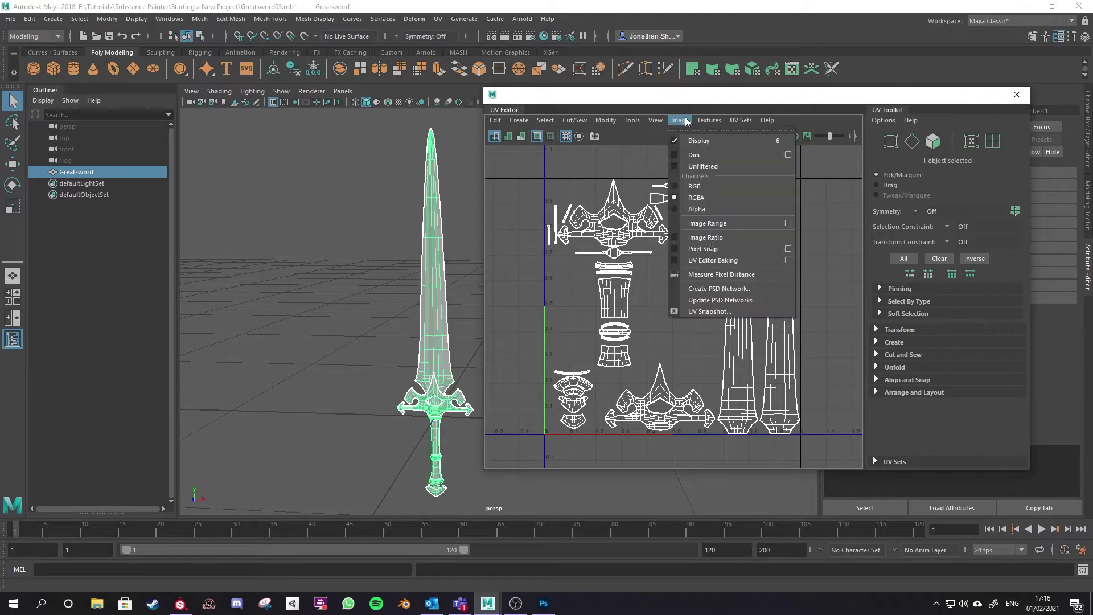
{"action": "left_click", "coordinate": [712, 308]}
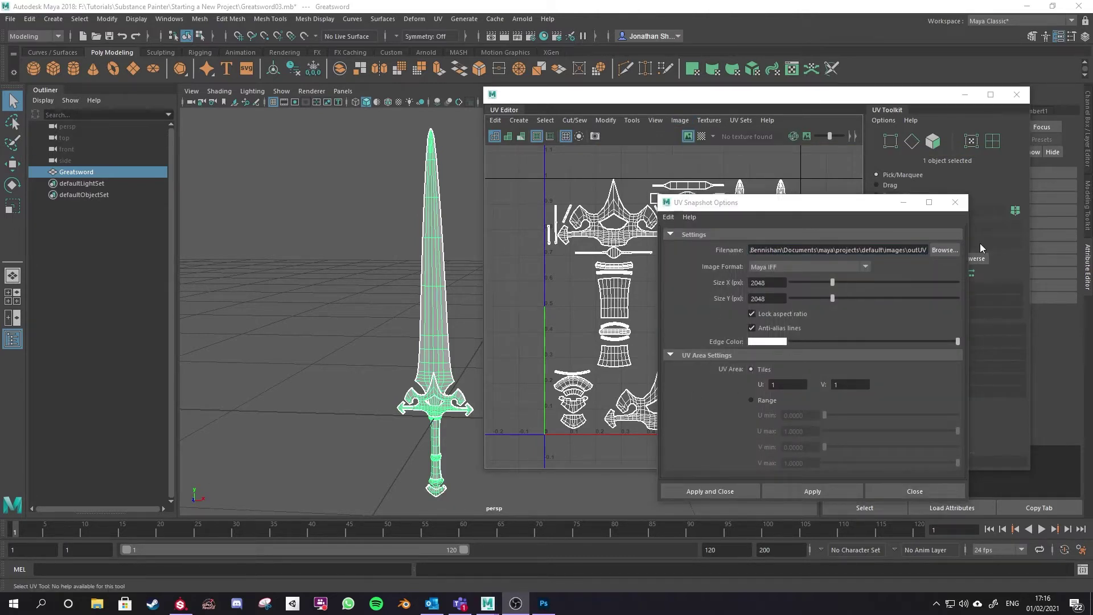
{"action": "left_click", "coordinate": [944, 250]}
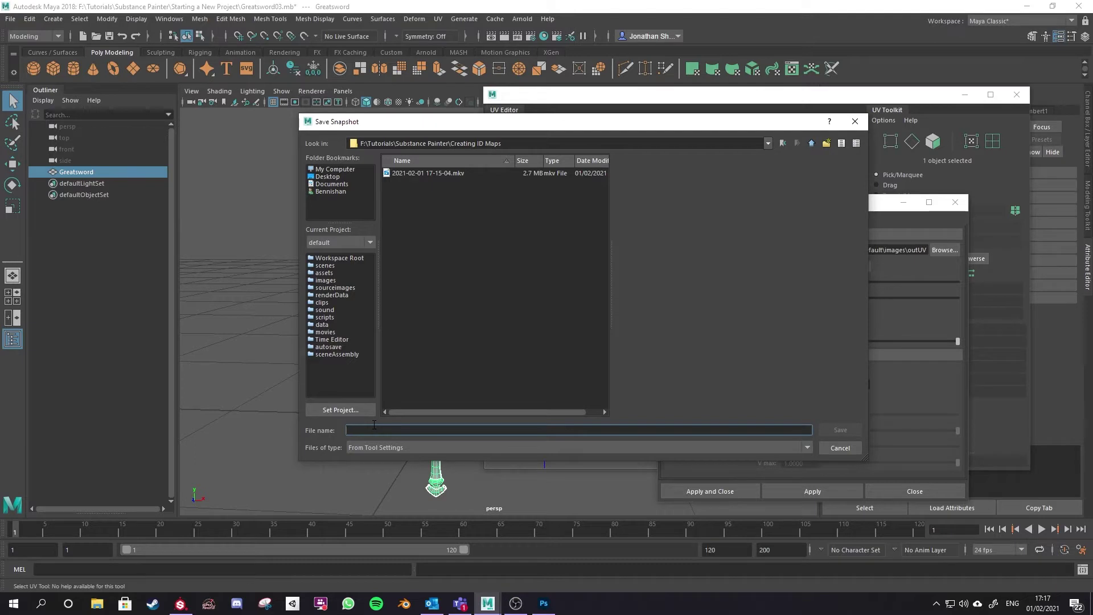
{"action": "type", "text": "Greatsword_UV"}
{"action": "key", "text": "Return"}
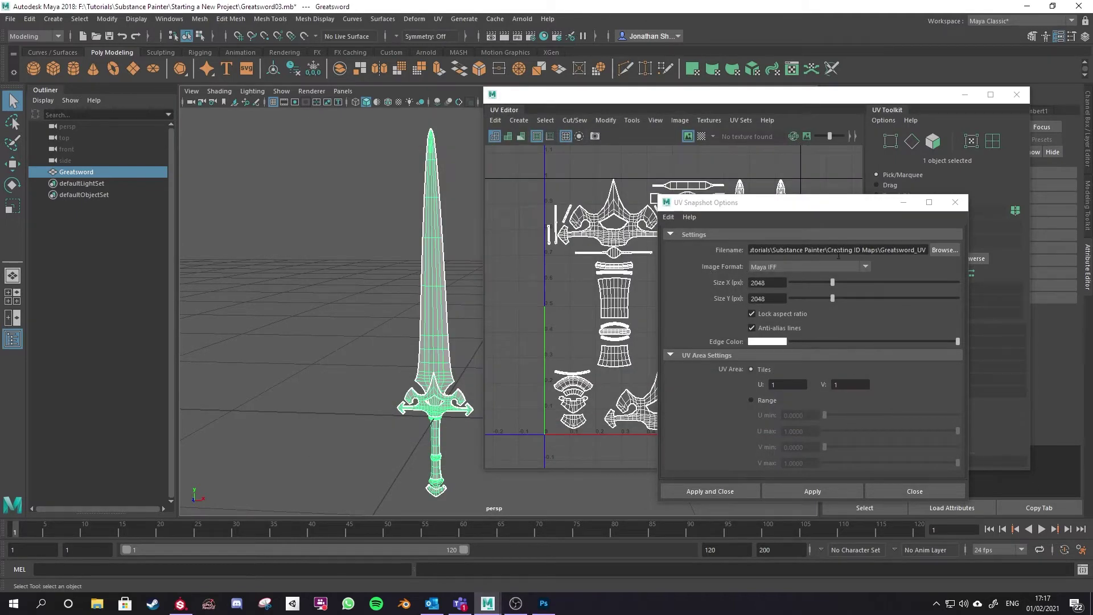
Set the snapshot's image format to PNG and its edge color to black, and export the snapshot.
{"action": "left_click", "coordinate": [838, 265]}
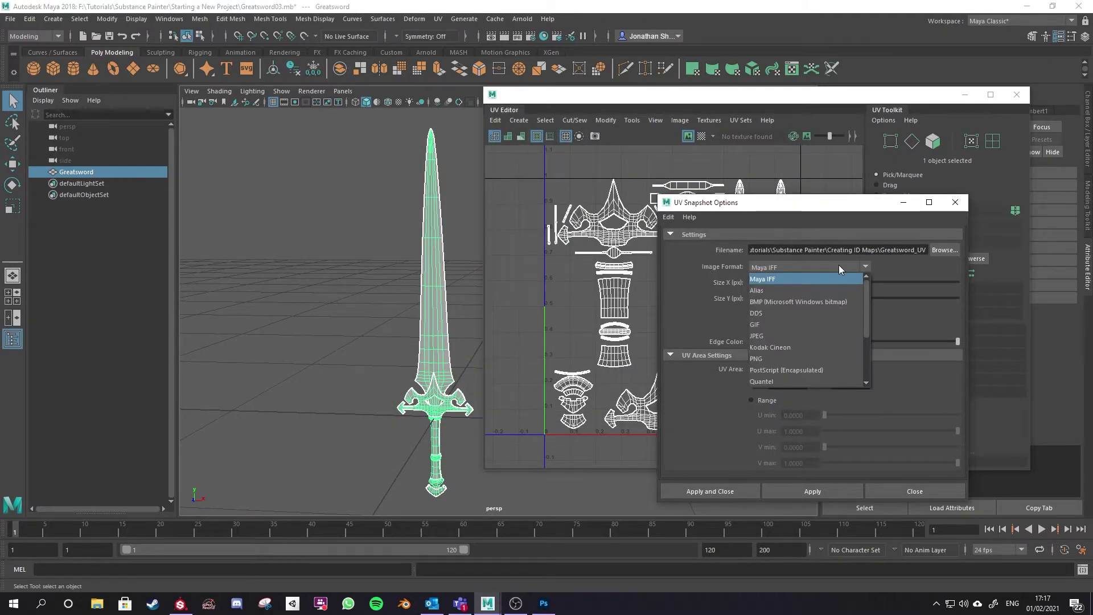
{"action": "left_click", "coordinate": [774, 358]}
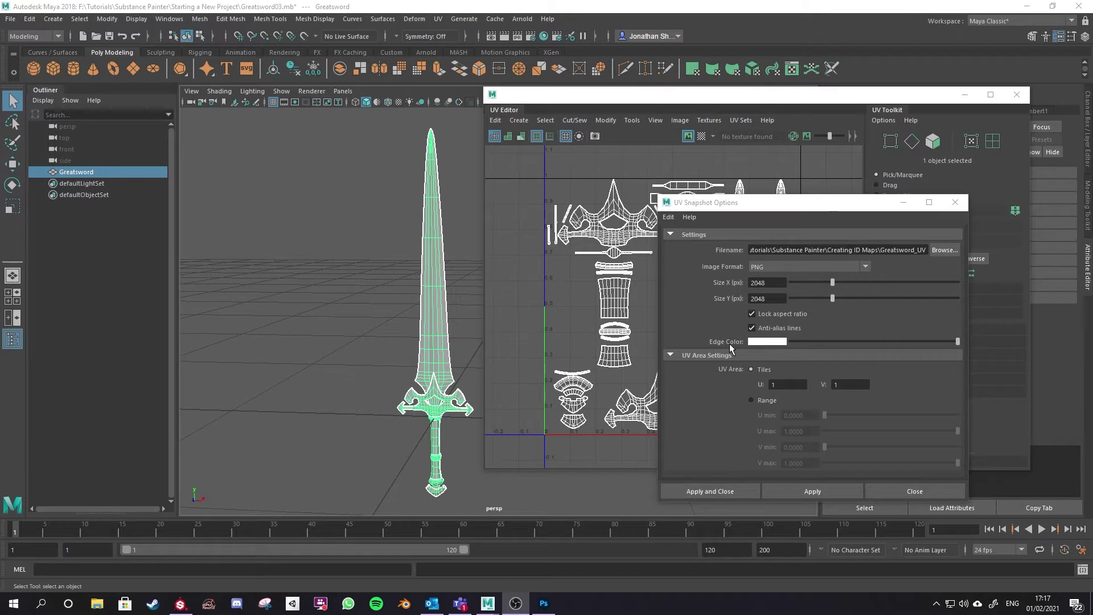
{"action": "left_click", "coordinate": [775, 341]}
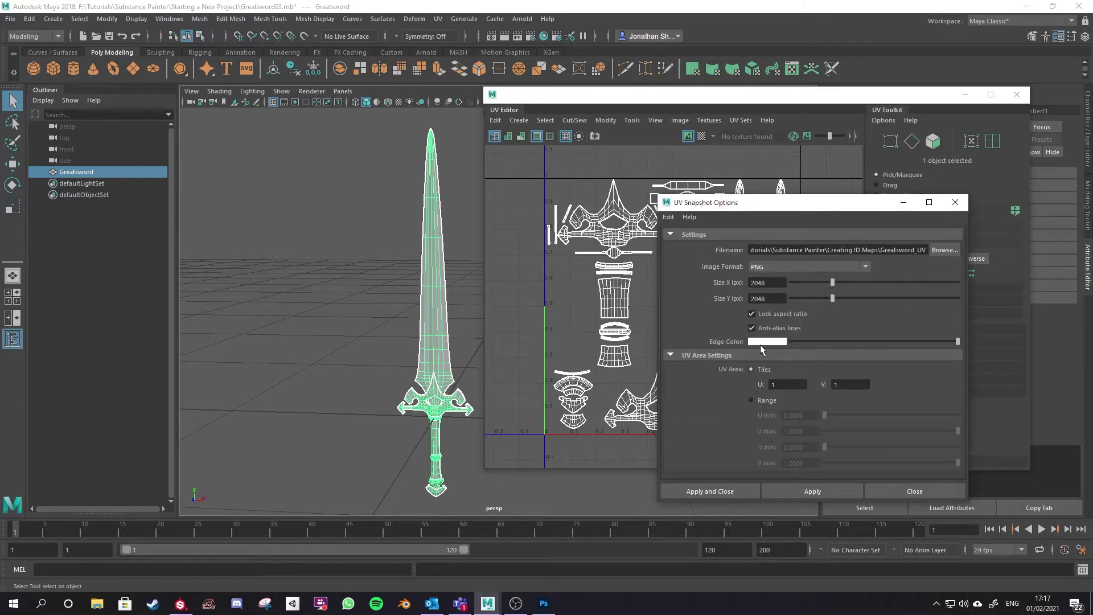
{"action": "left_click_drag", "start_coordinate": [957, 341], "coordinate": [767, 341]}
{"action": "left_click", "coordinate": [768, 339]}
{"action": "left_click", "coordinate": [731, 486]}
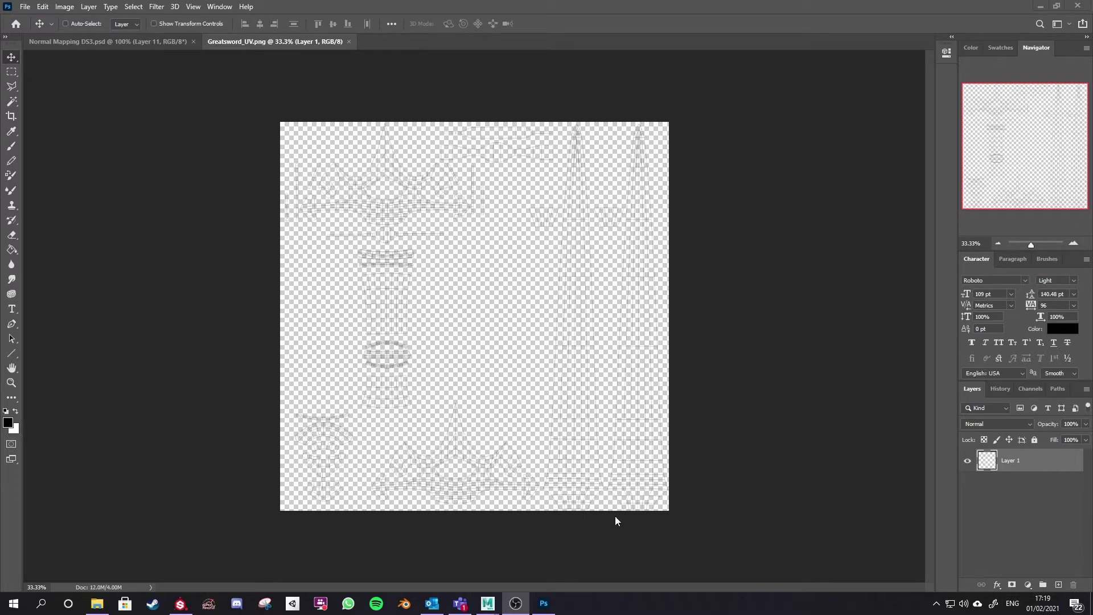
Add a new layer beneath the UV wireframe layer in Greatsword_UV.png and name it BG.
{"action": "left_click", "coordinate": [1058, 584]}
{"action": "left_click_drag", "start_coordinate": [1021, 463], "coordinate": [1016, 487]}
{"action": "double_click", "coordinate": [1013, 484]}
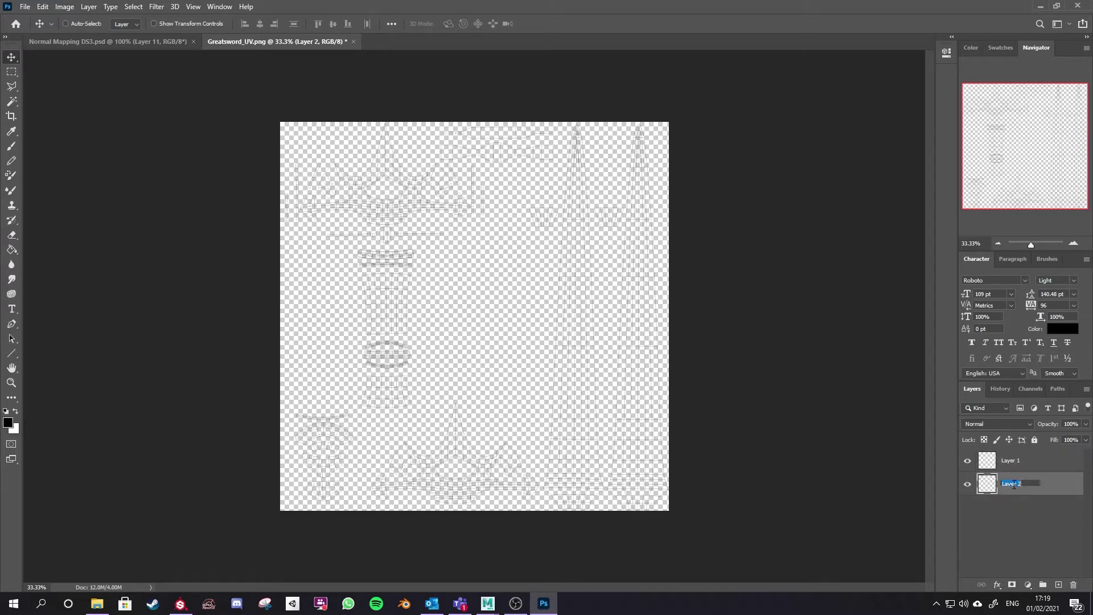
{"action": "type", "text": "BG"}
{"action": "key", "text": "Return"}
Fill the BG layer with white using the Paint Bucket.
{"action": "key", "text": "g"}
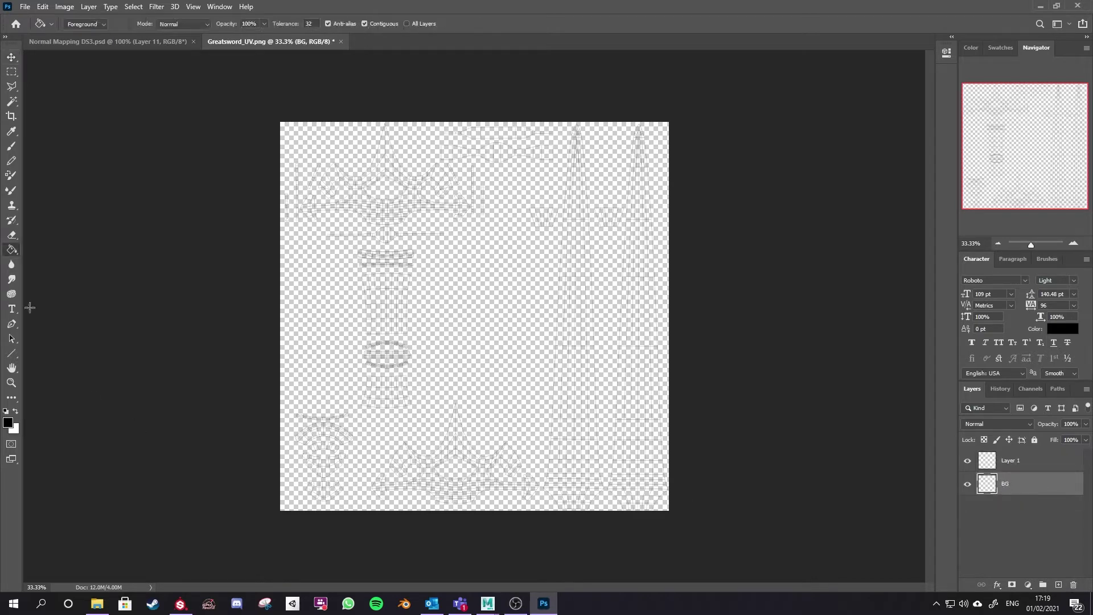
{"action": "left_click", "coordinate": [15, 411]}
{"action": "left_click", "coordinate": [438, 328]}
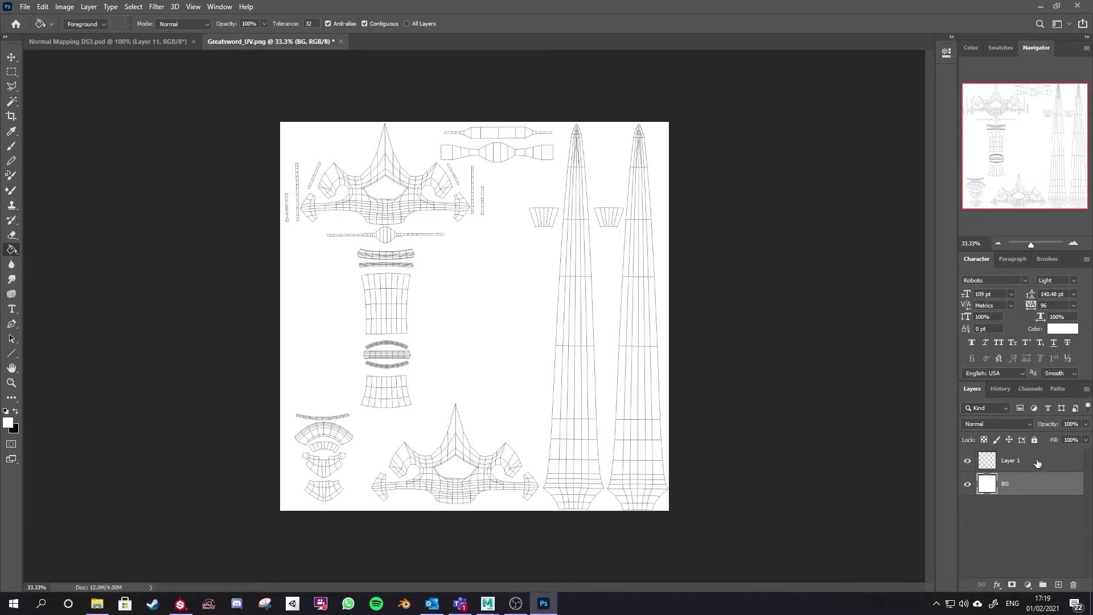
Rename the wireframe layer, Layer 1, as UV.
{"action": "double_click", "coordinate": [1013, 460]}
{"action": "type", "text": "UV"}
{"action": "key", "text": "Return"}
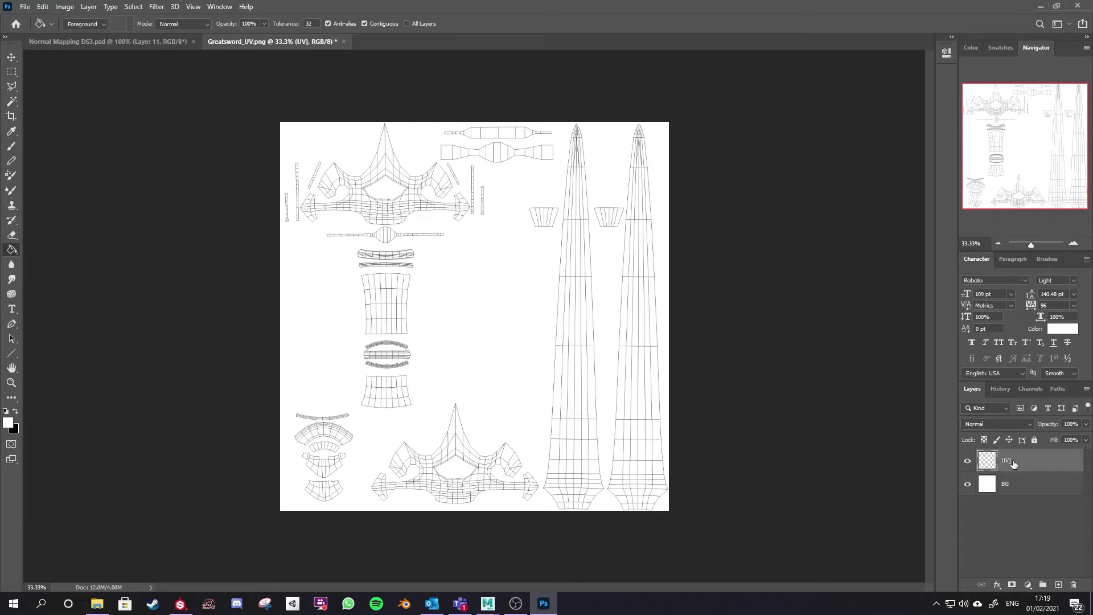
Duplicate the UV layer three times and merge the copies with the original into one layer.
{"action": "left_click", "coordinate": [1053, 468]}
{"action": "key", "text": "ctrl+j"}
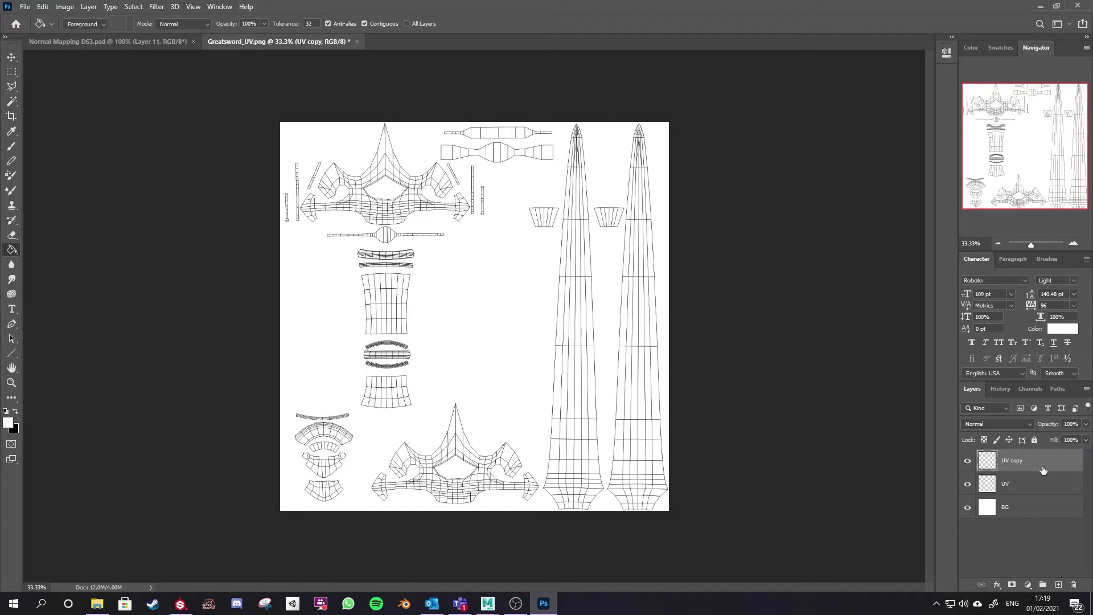
{"action": "key", "text": "ctrl+j"}
{"action": "key", "text": "ctrl+j"}
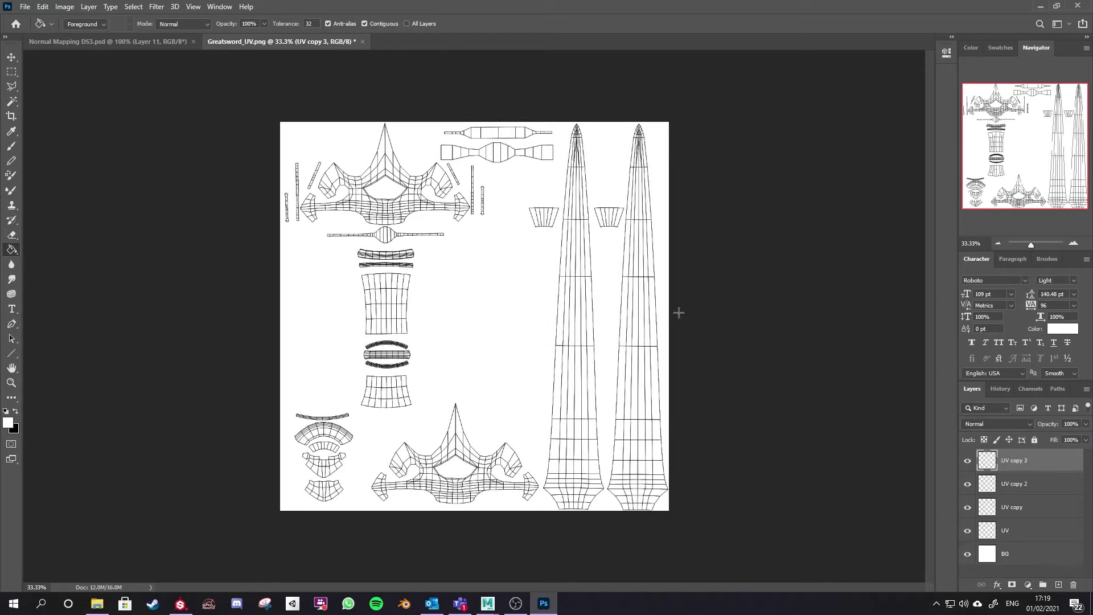
{"action": "left_click", "coordinate": [1031, 533], "text": "shift"}
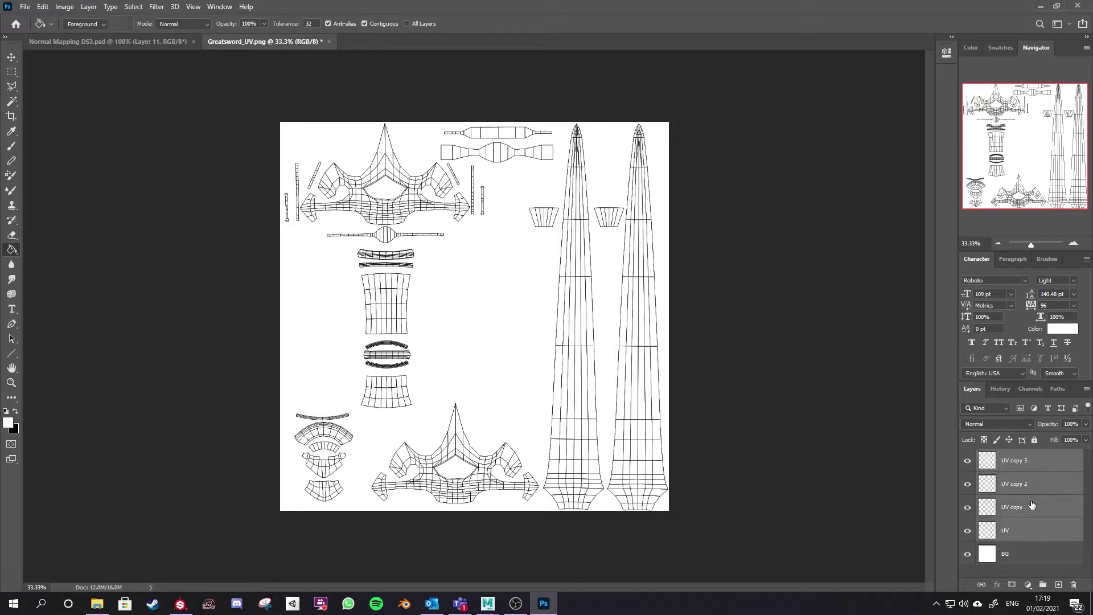
{"action": "key", "text": "ctrl+e"}
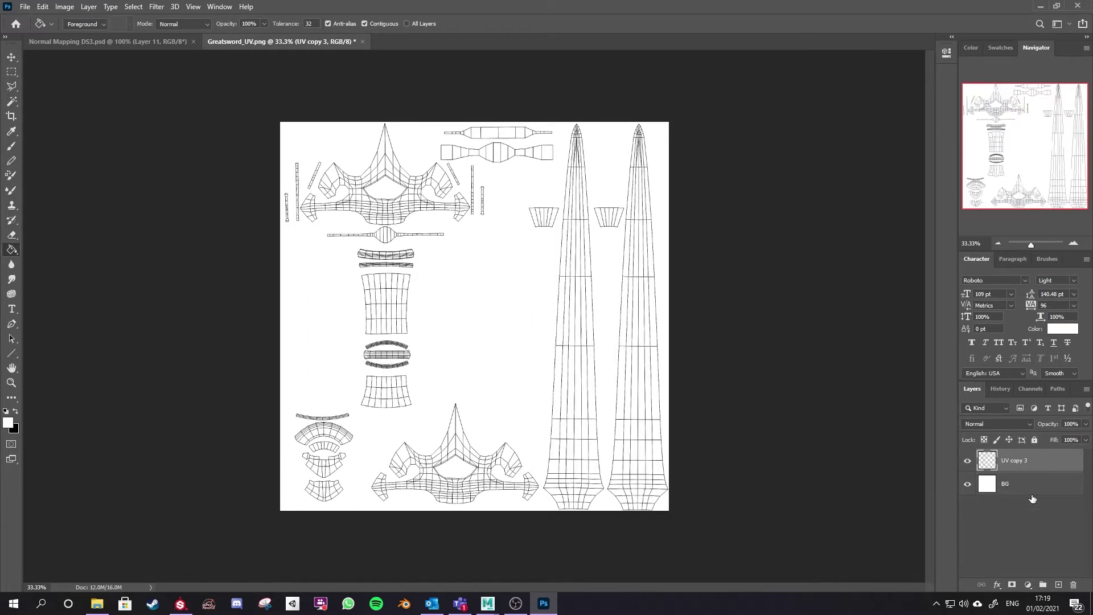
Rename the merged wireframe layer as UV.
{"action": "double_click", "coordinate": [1006, 461]}
{"action": "type", "text": "UV"}
{"action": "key", "text": "Return"}
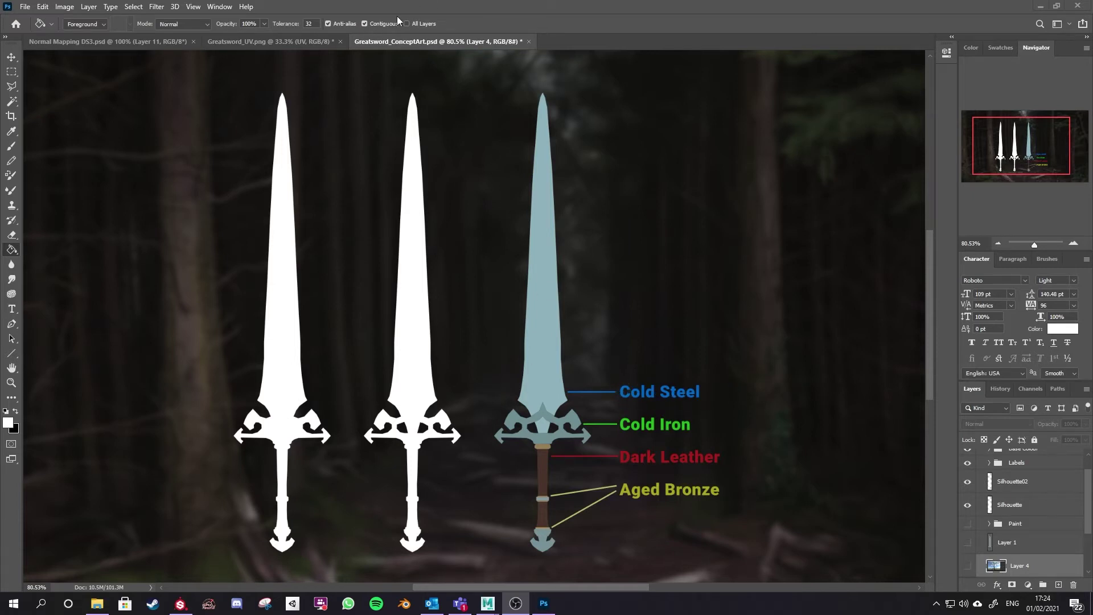
Sample the blue of the Cold Steel label in Greatsword_ConceptArt.psd as the foreground colour.
{"action": "left_click", "coordinate": [468, 419]}
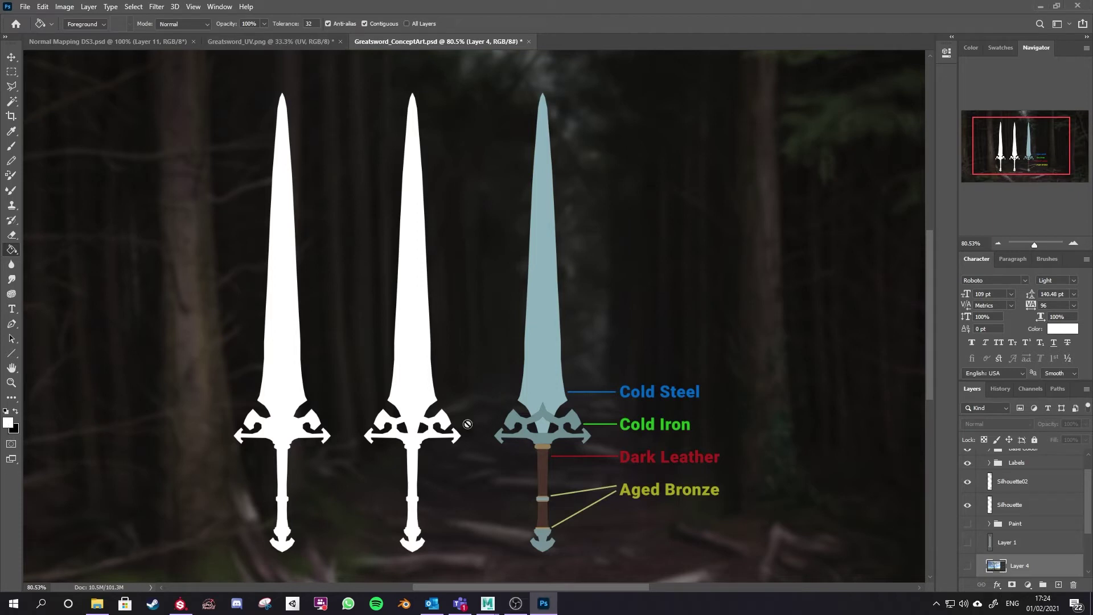
{"action": "key", "text": "i"}
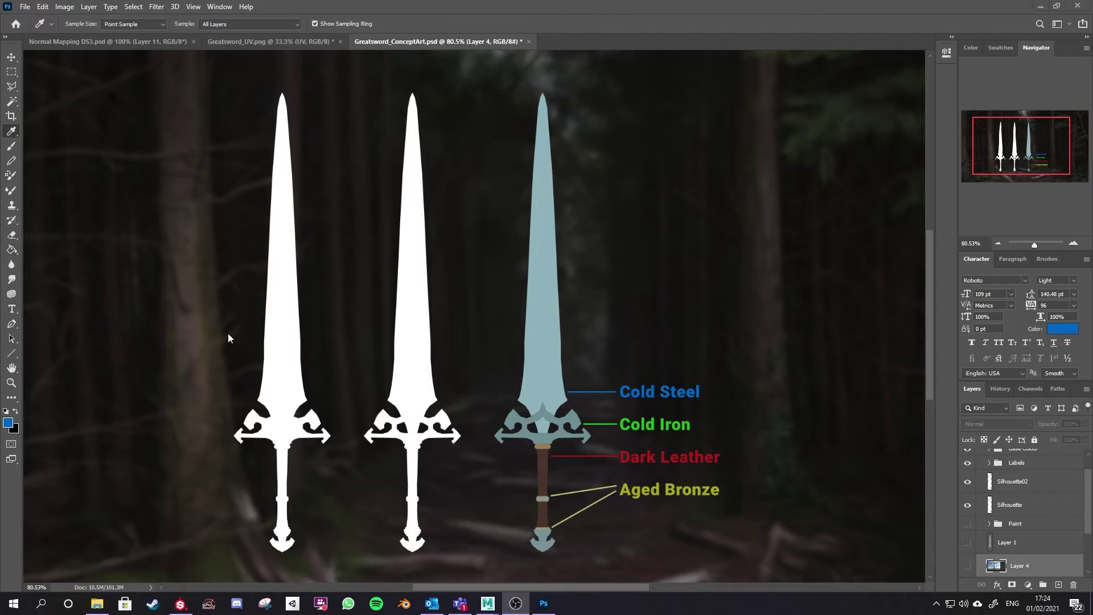
{"action": "left_click", "coordinate": [577, 395]}
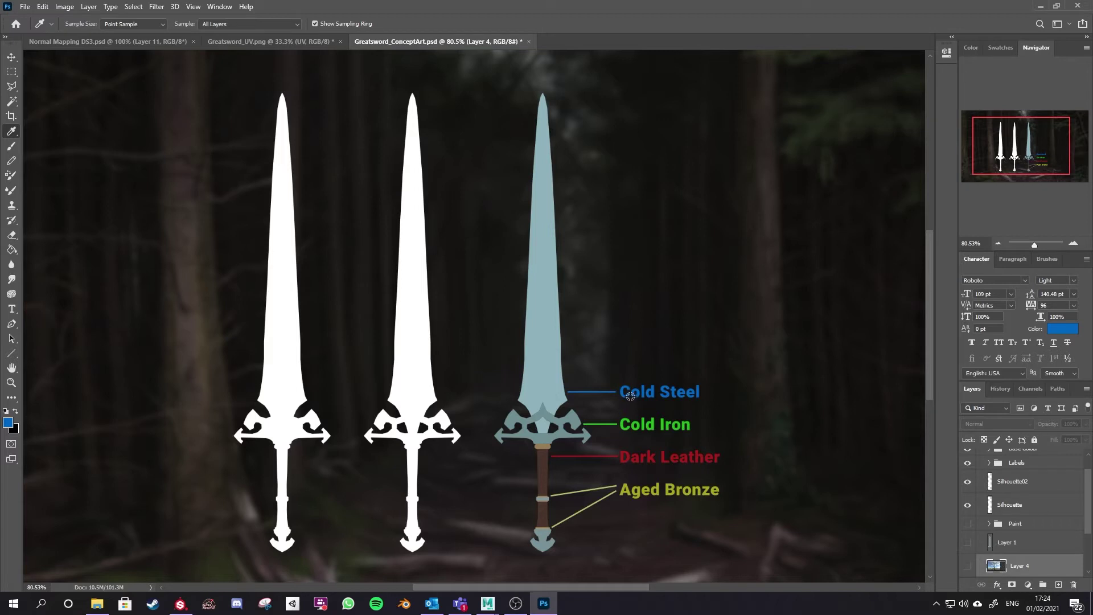
Return to Greatsword_UV.png, add a new layer between UV and BG, and name it Blade.
{"action": "left_click", "coordinate": [311, 38]}
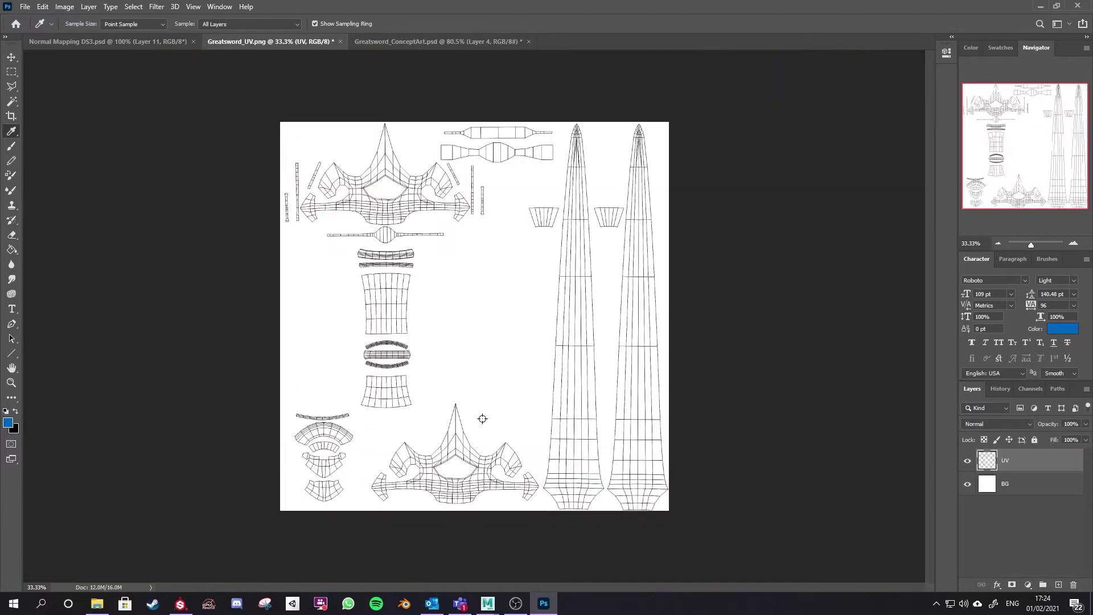
{"action": "left_click_drag", "start_coordinate": [1039, 476], "coordinate": [1036, 490]}
{"action": "double_click", "coordinate": [1010, 484]}
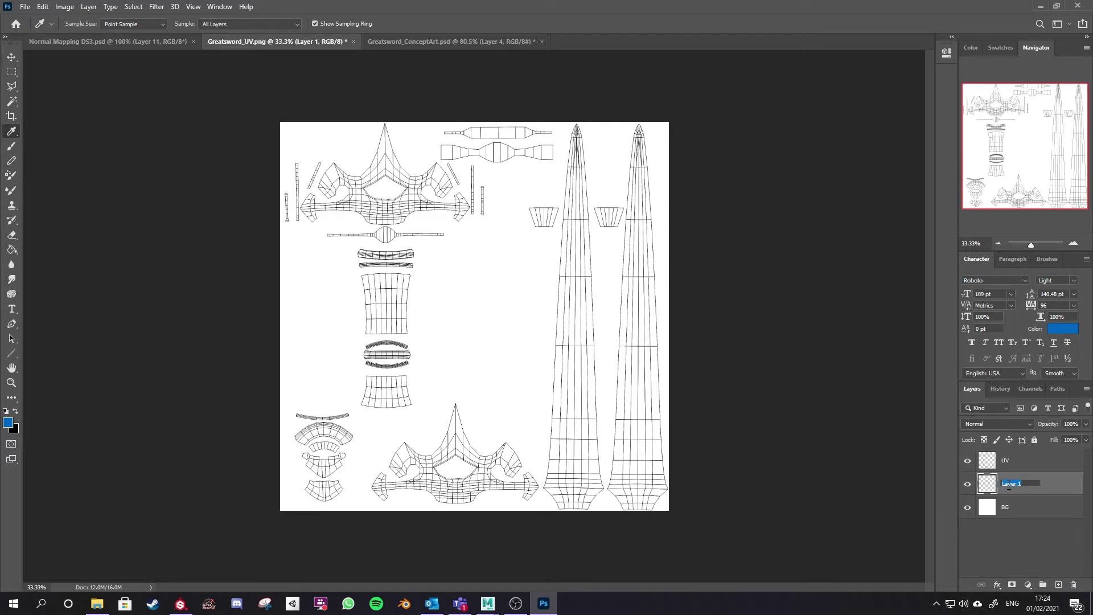
{"action": "type", "text": "Blade"}
{"action": "key", "text": "Return"}
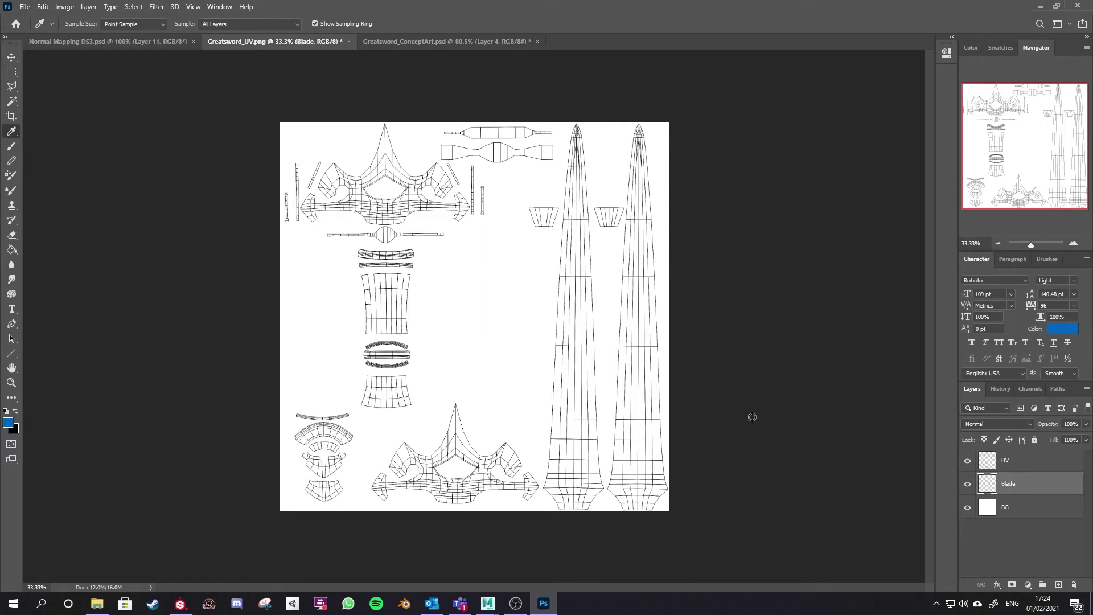
Select the area around both blade UV shells and the two small shells beside them with the Polygonal Lasso.
{"action": "key", "text": "b"}
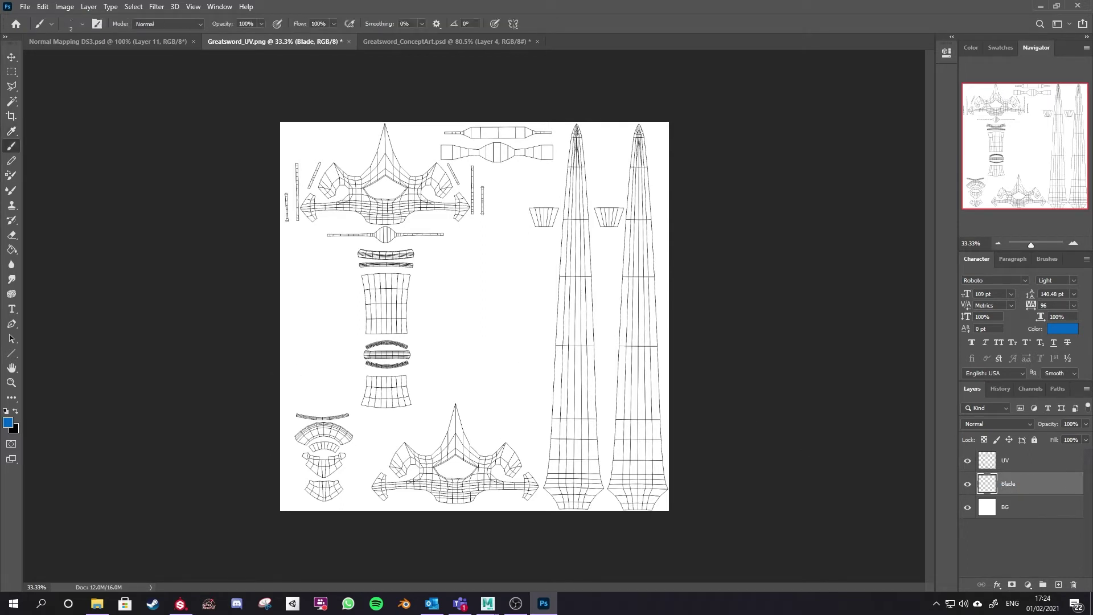
{"action": "left_click", "coordinate": [515, 603]}
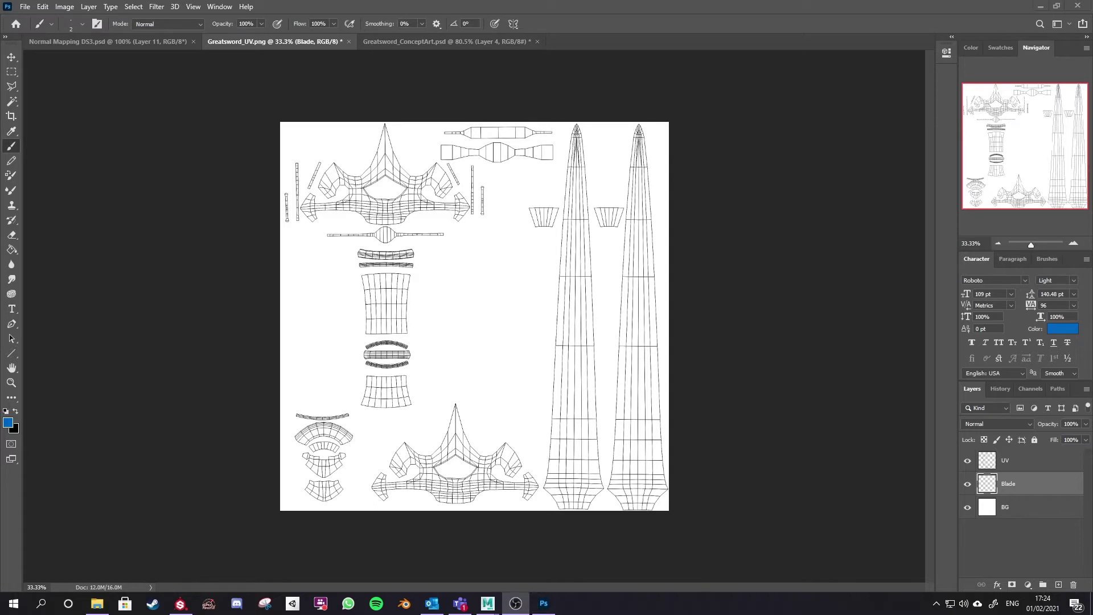
{"action": "left_click", "coordinate": [11, 85]}
{"action": "left_click", "coordinate": [565, 118]}
{"action": "left_click", "coordinate": [553, 189]}
{"action": "left_click", "coordinate": [515, 191]}
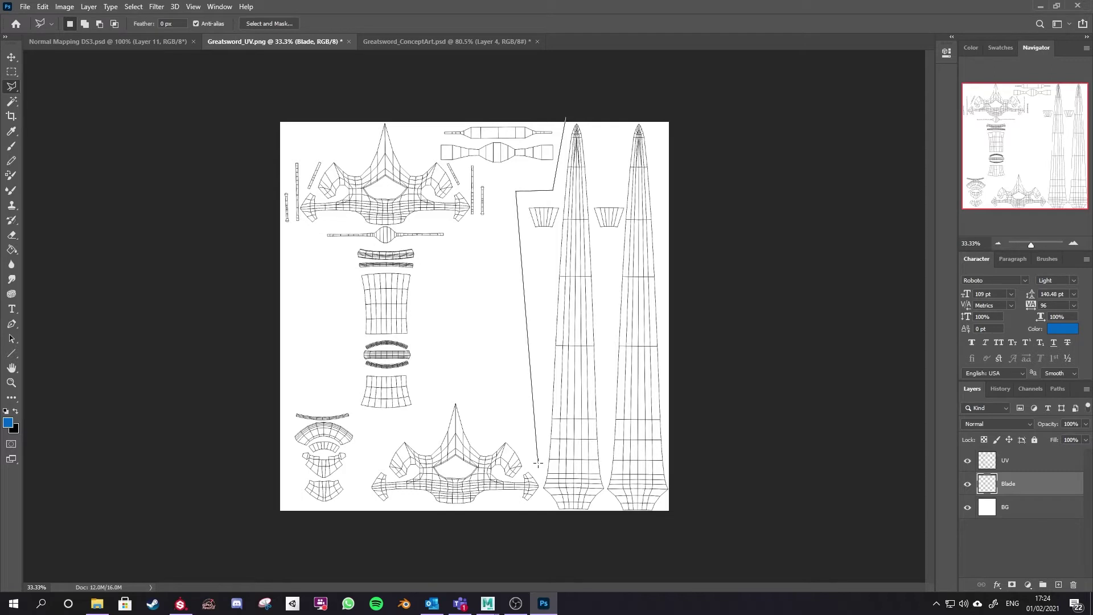
{"action": "left_click", "coordinate": [541, 518]}
{"action": "left_click", "coordinate": [753, 533]}
{"action": "left_click", "coordinate": [734, 75]}
{"action": "left_click", "coordinate": [562, 114]}
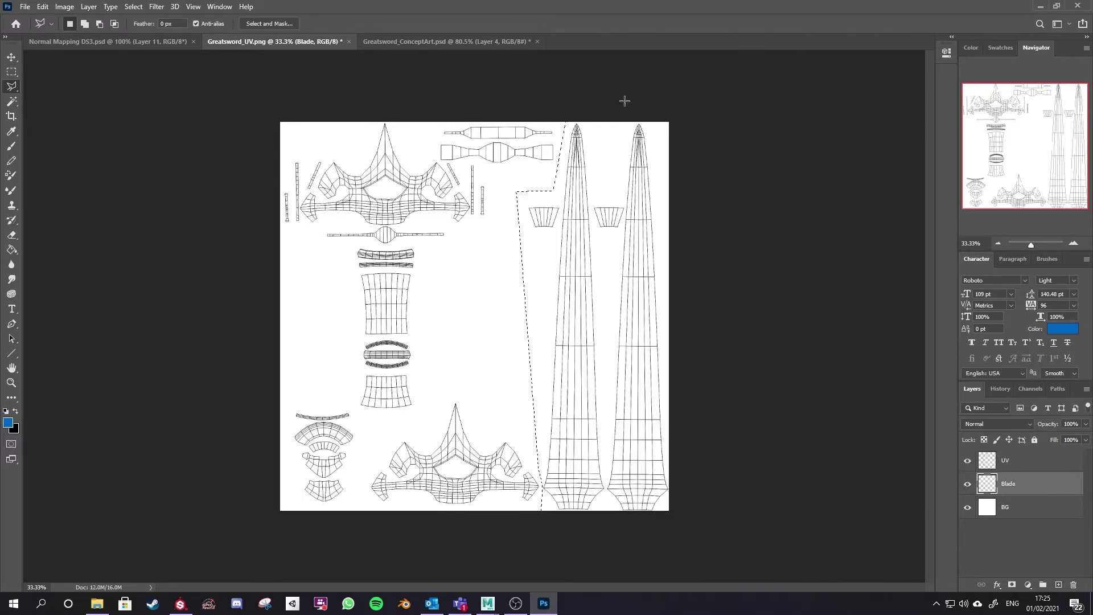
Paint the selected blade area solid blue on the Blade layer with a 1000 px brush and clear the selection.
{"action": "key", "text": "b"}
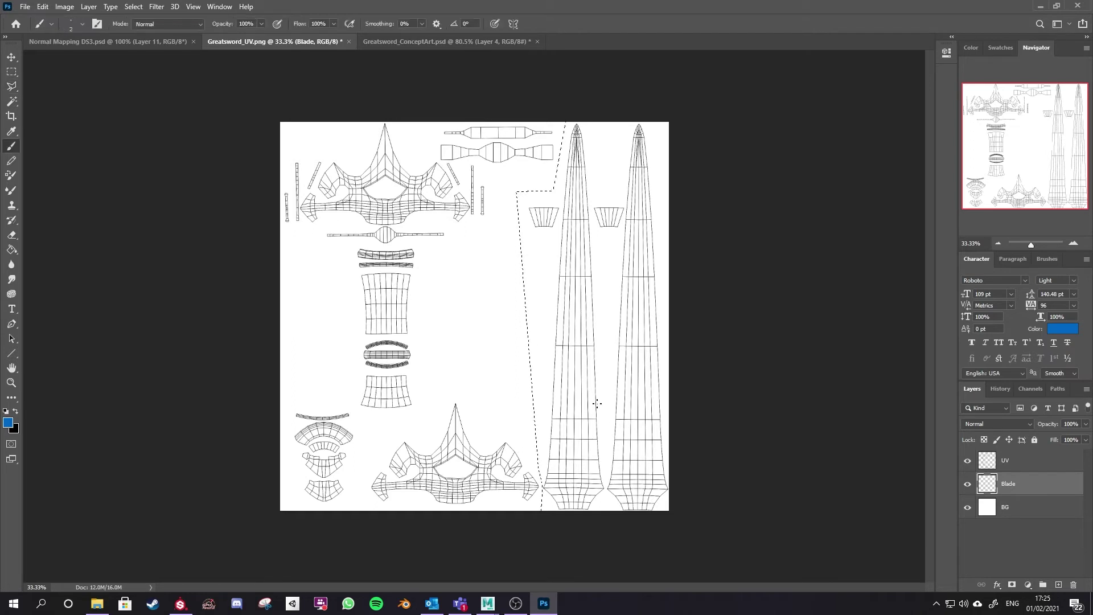
{"action": "key", "text": "bracketright"}
{"action": "key", "text": "bracketright"}
{"action": "key", "text": "bracketright"}
{"action": "key", "text": "bracketright"}
{"action": "key", "text": "bracketright"}
{"action": "key", "text": "bracketright"}
{"action": "key", "text": "bracketright"}
{"action": "key", "text": "bracketright"}
{"action": "key", "text": "bracketright"}
{"action": "key", "text": "bracketright"}
{"action": "key", "text": "bracketright"}
{"action": "key", "text": "bracketright"}
{"action": "key", "text": "bracketright"}
{"action": "key", "text": "bracketright"}
{"action": "key", "text": "bracketright"}
{"action": "key", "text": "bracketright"}
{"action": "key", "text": "bracketright"}
{"action": "key", "text": "bracketright"}
{"action": "key", "text": "bracketright"}
{"action": "key", "text": "bracketright"}
{"action": "mouse_move", "coordinate": [533, 225]}
{"action": "left_mouse_down"}
{"action": "mouse_move", "coordinate": [561, 463]}
{"action": "mouse_move", "coordinate": [744, 524]}
{"action": "left_mouse_up"}
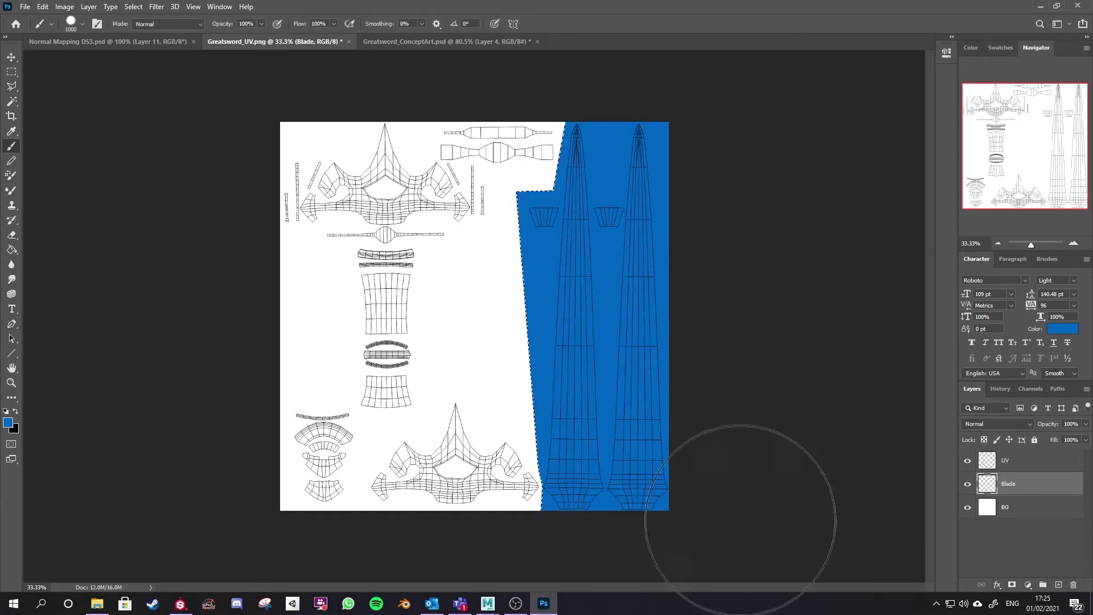
{"action": "key", "text": "ctrl+d"}
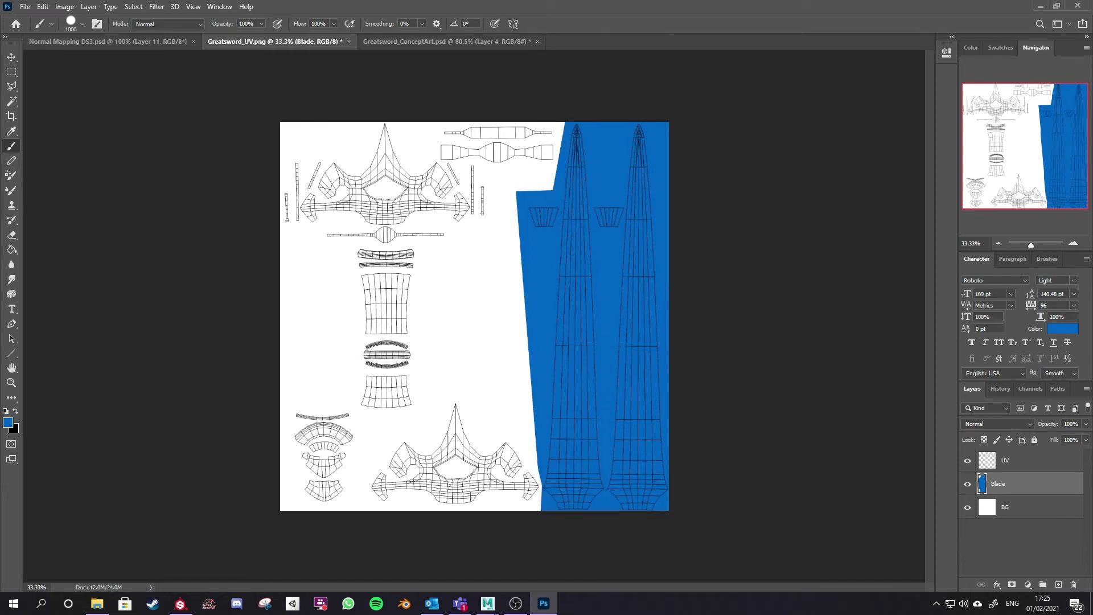
Sample the green of the Cold Iron label in Greatsword_ConceptArt.psd as the foreground colour.
{"action": "key", "text": "ctrl+Tab"}
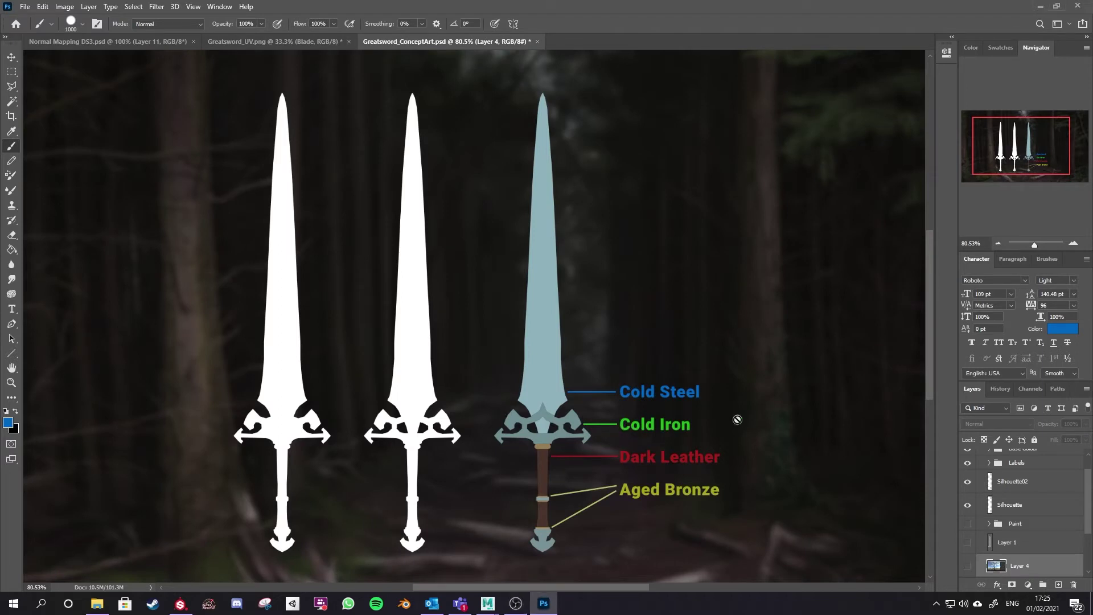
{"action": "left_click", "coordinate": [622, 425]}
{"action": "left_click", "coordinate": [533, 224]}
{"action": "key", "text": "i"}
{"action": "left_click", "coordinate": [625, 425]}
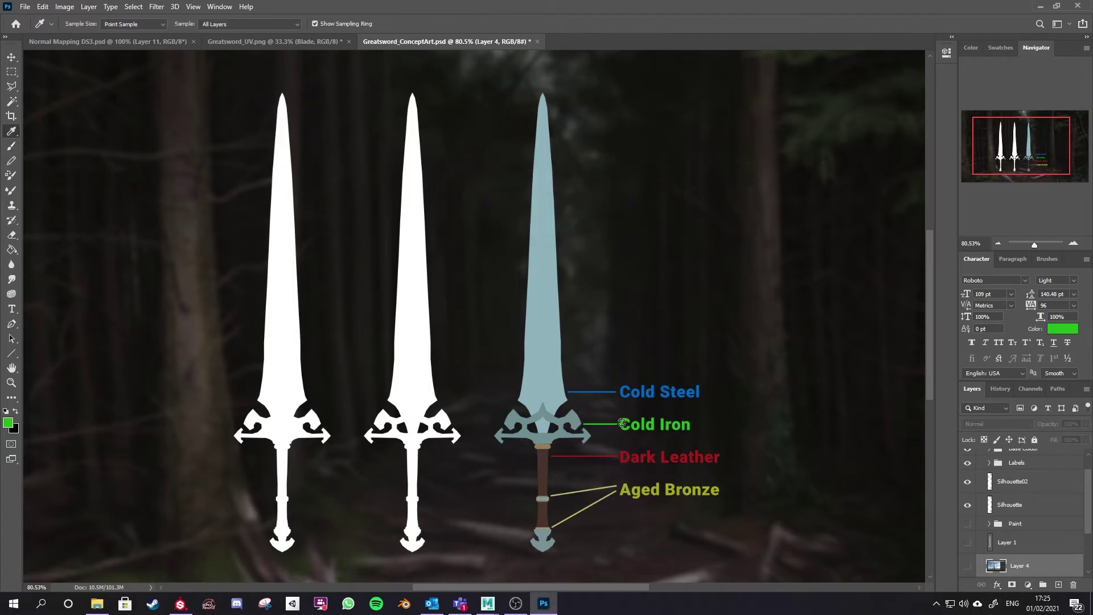
Return to Greatsword_UV.png and select the area around the lower handguard UV shell with the Polygonal Lasso.
{"action": "left_click", "coordinate": [240, 40]}
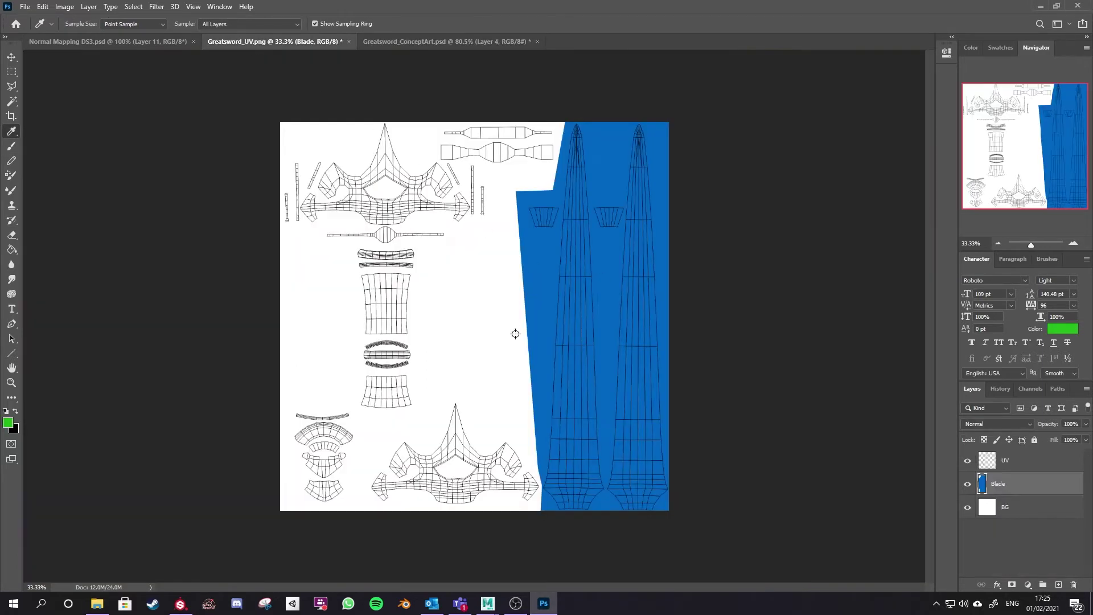
{"action": "key", "text": "l"}
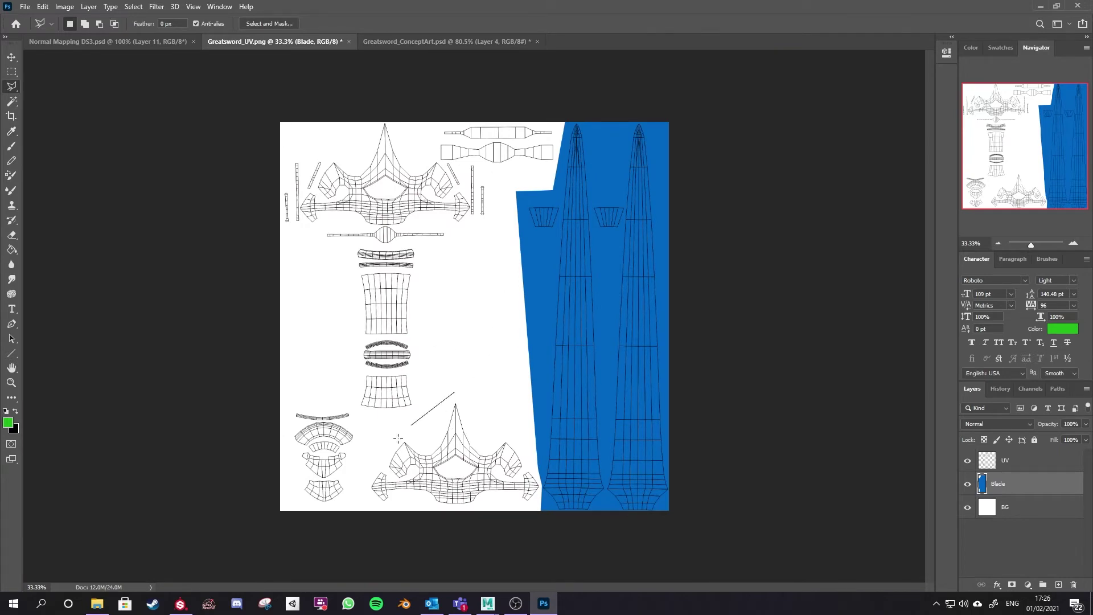
{"action": "left_click", "coordinate": [360, 460]}
{"action": "left_click", "coordinate": [350, 576]}
{"action": "left_click", "coordinate": [546, 520]}
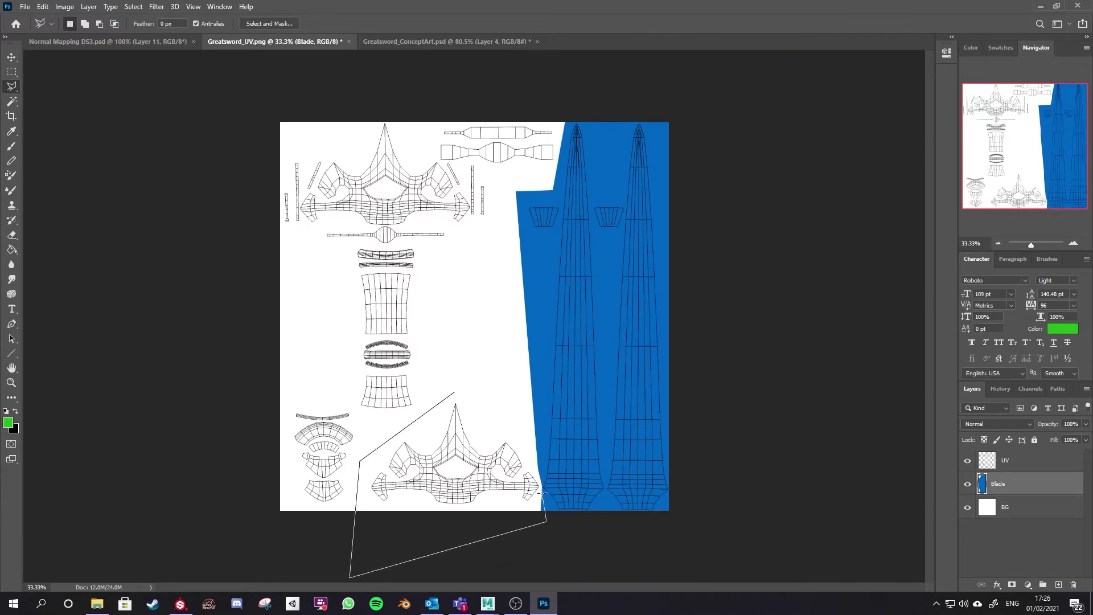
{"action": "left_click", "coordinate": [542, 487]}
{"action": "left_click", "coordinate": [496, 388]}
{"action": "left_click", "coordinate": [456, 393]}
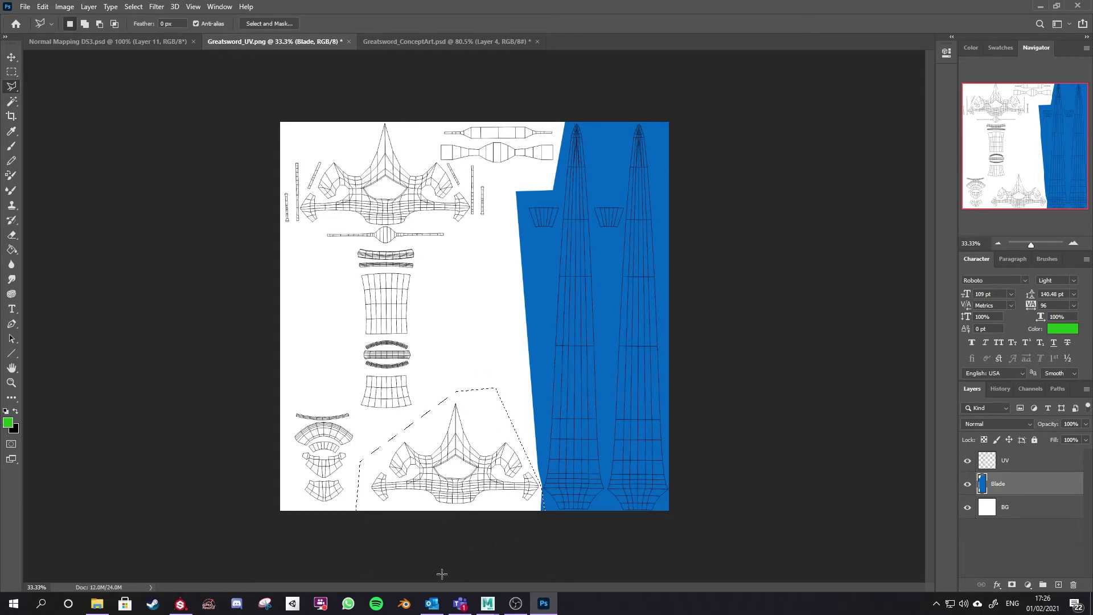
{"action": "key", "text": "b"}
{"action": "left_click_drag", "start_coordinate": [390, 571], "coordinate": [509, 448]}
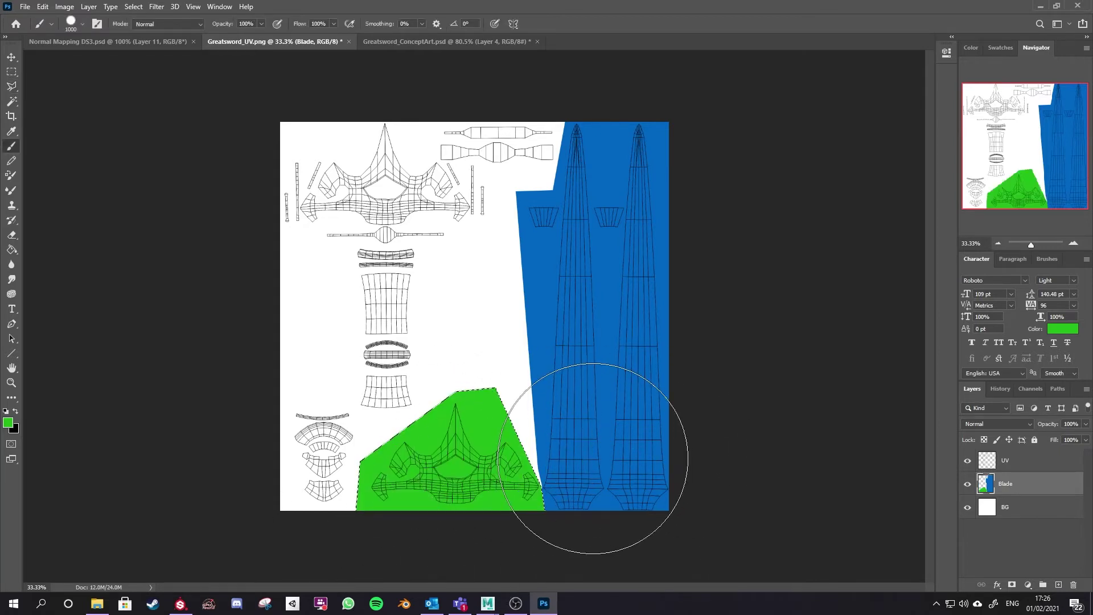
{"action": "key", "text": "ctrl+z"}
Add a new layer named Handguard above Blade, fill the selected area with the sampled green and clear the selection.
{"action": "left_click", "coordinate": [1058, 585]}
{"action": "double_click", "coordinate": [1011, 484]}
{"action": "type", "text": "Handguard"}
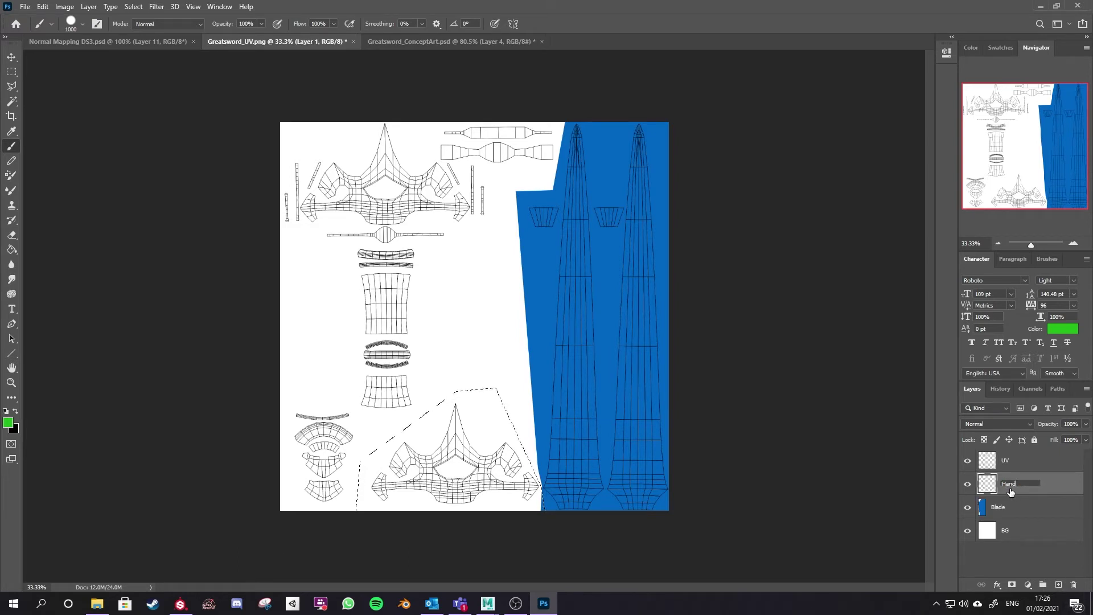
{"action": "key", "text": "Return"}
{"action": "key", "text": "alt+BackSpace"}
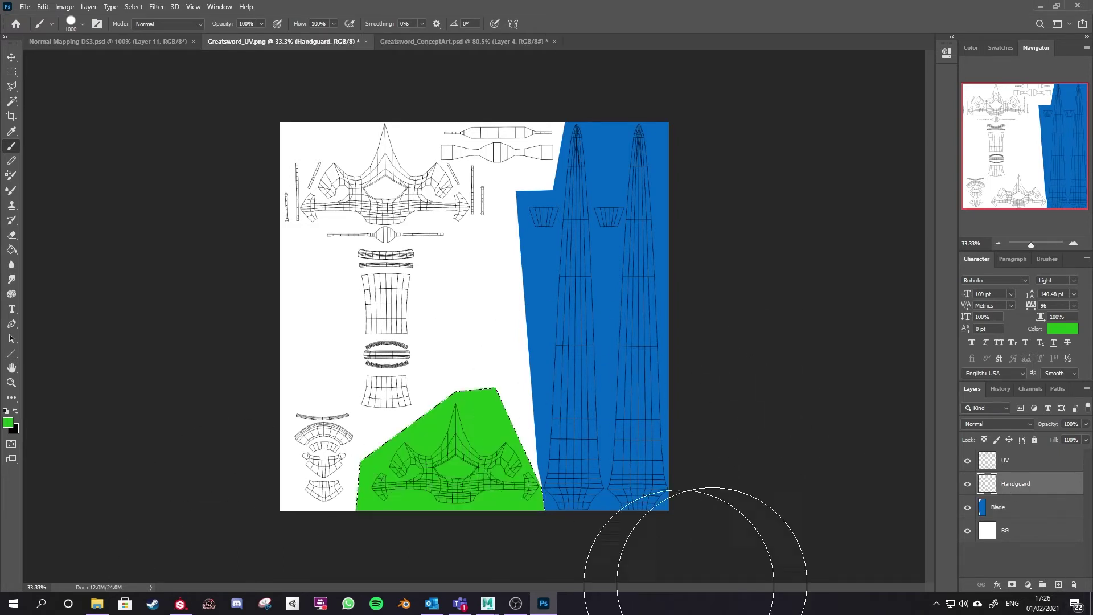
{"action": "key", "text": "ctrl+d"}
Select the area around the upper handguard UV shell, its side strips and the two long shells beside it with the Polygonal Lasso.
{"action": "key", "text": "l"}
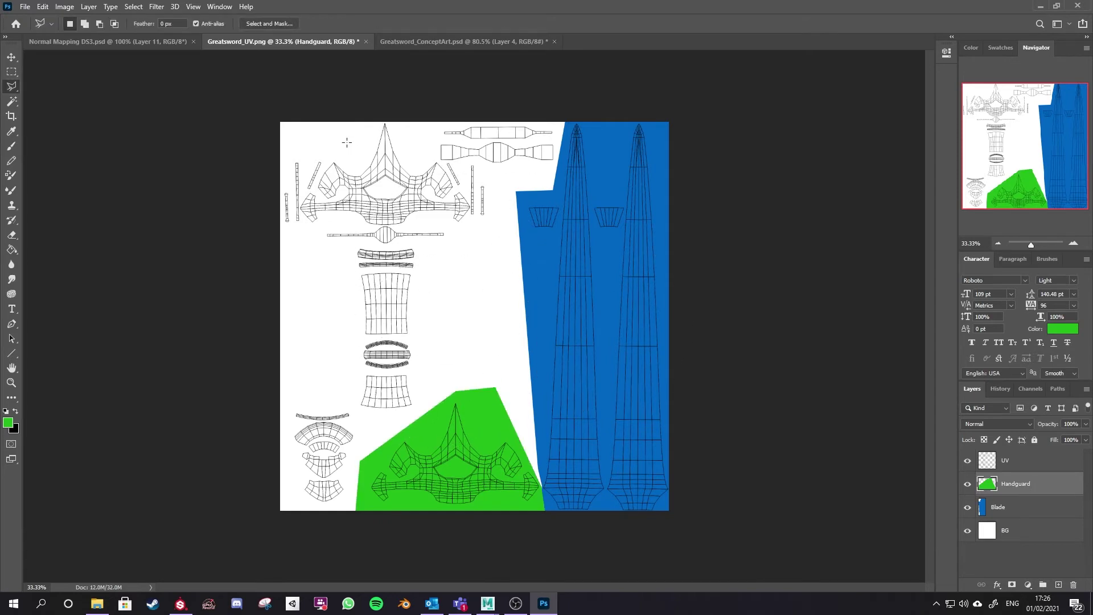
{"action": "left_click", "coordinate": [365, 118]}
{"action": "left_click", "coordinate": [275, 159]}
{"action": "left_click", "coordinate": [270, 249]}
{"action": "left_click", "coordinate": [508, 179]}
{"action": "left_click", "coordinate": [555, 175]}
{"action": "left_click", "coordinate": [565, 102]}
{"action": "left_click", "coordinate": [366, 115]}
Paint the selected upper handguard area green on the Handguard layer and clear the selection.
{"action": "key", "text": "b"}
{"action": "mouse_move", "coordinate": [364, 170]}
{"action": "left_mouse_down"}
{"action": "mouse_move", "coordinate": [501, 135]}
{"action": "mouse_move", "coordinate": [610, 199]}
{"action": "left_mouse_up"}
{"action": "key", "text": "ctrl+d"}
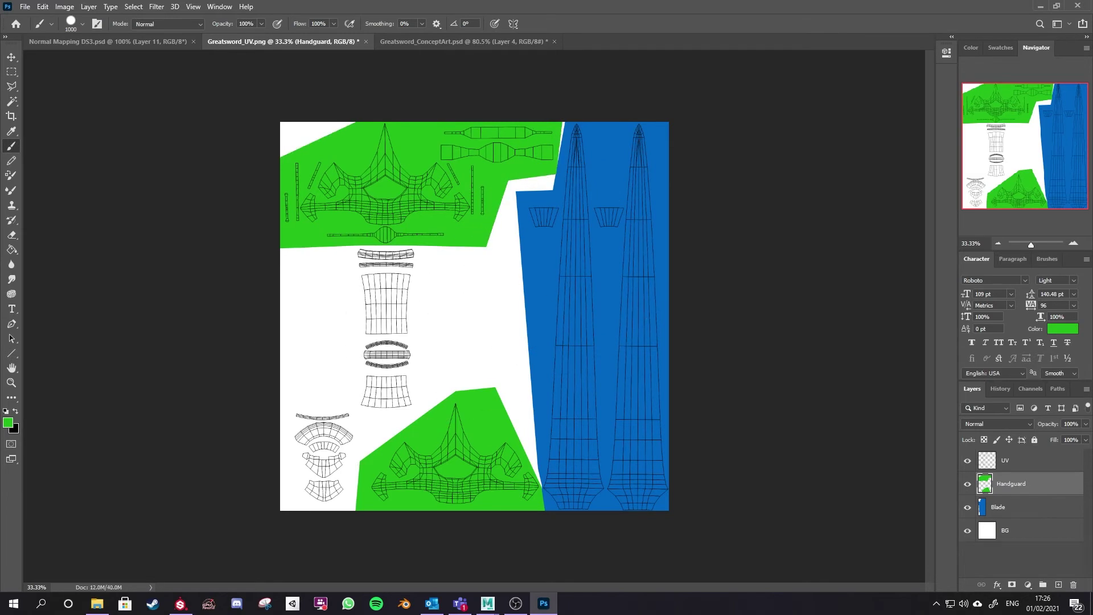
{"action": "key", "text": "ctrl+Tab"}
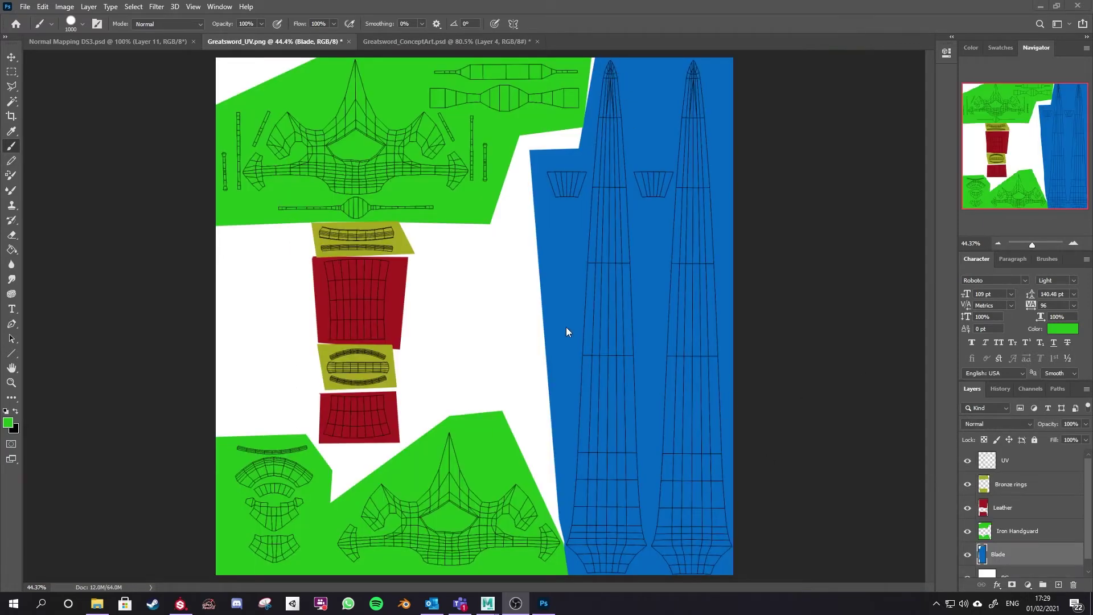
Hide and reshow the Blade, Iron Handguard, Leather and Bronze rings layers one by one to check the area each covers.
{"action": "left_click", "coordinate": [967, 555]}
{"action": "left_click", "coordinate": [967, 554]}
{"action": "left_click", "coordinate": [967, 531]}
{"action": "left_click", "coordinate": [967, 531]}
{"action": "left_click", "coordinate": [966, 507]}
{"action": "left_click", "coordinate": [966, 507]}
{"action": "left_click", "coordinate": [967, 484]}
{"action": "left_click", "coordinate": [967, 484]}
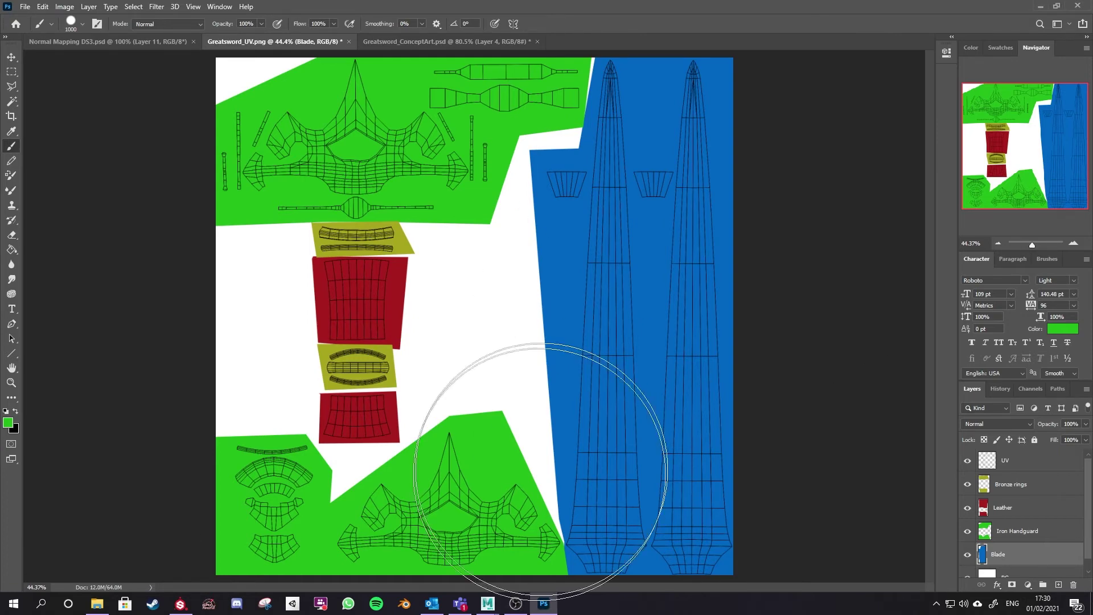
Sample the blade's blue and paint it over all the remaining white background on the Blade layer.
{"action": "left_click", "coordinate": [567, 360], "text": "alt"}
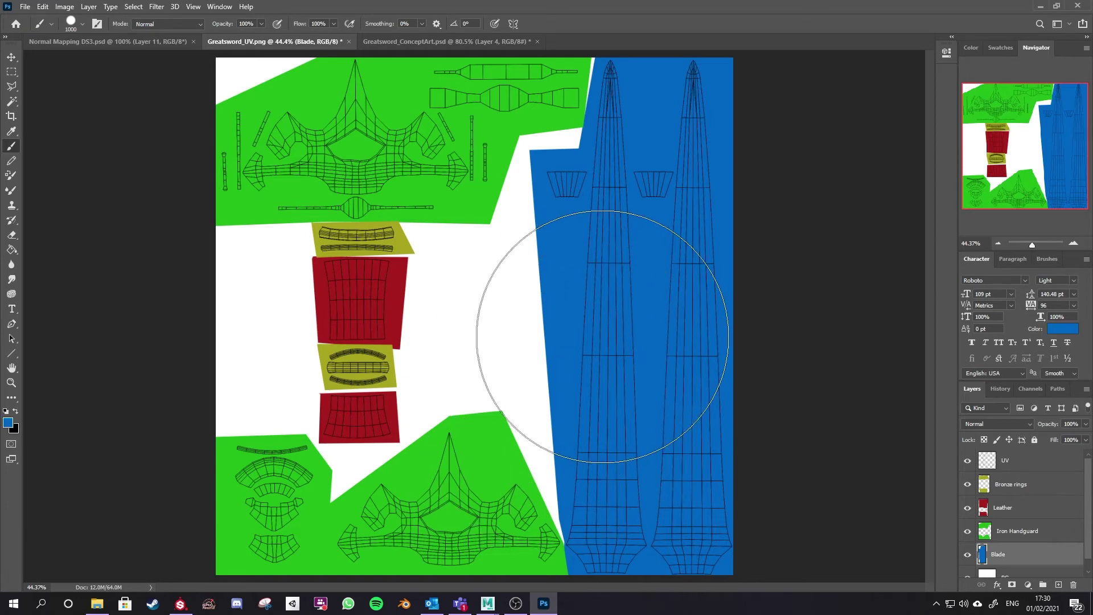
{"action": "scroll", "coordinate": [575, 342], "scroll_direction": "down", "scroll_amount": 3, "text": "alt"}
{"action": "mouse_move", "coordinate": [572, 151]}
{"action": "left_mouse_down"}
{"action": "mouse_move", "coordinate": [275, 405]}
{"action": "mouse_move", "coordinate": [605, 195]}
{"action": "mouse_move", "coordinate": [647, 549]}
{"action": "left_mouse_up"}
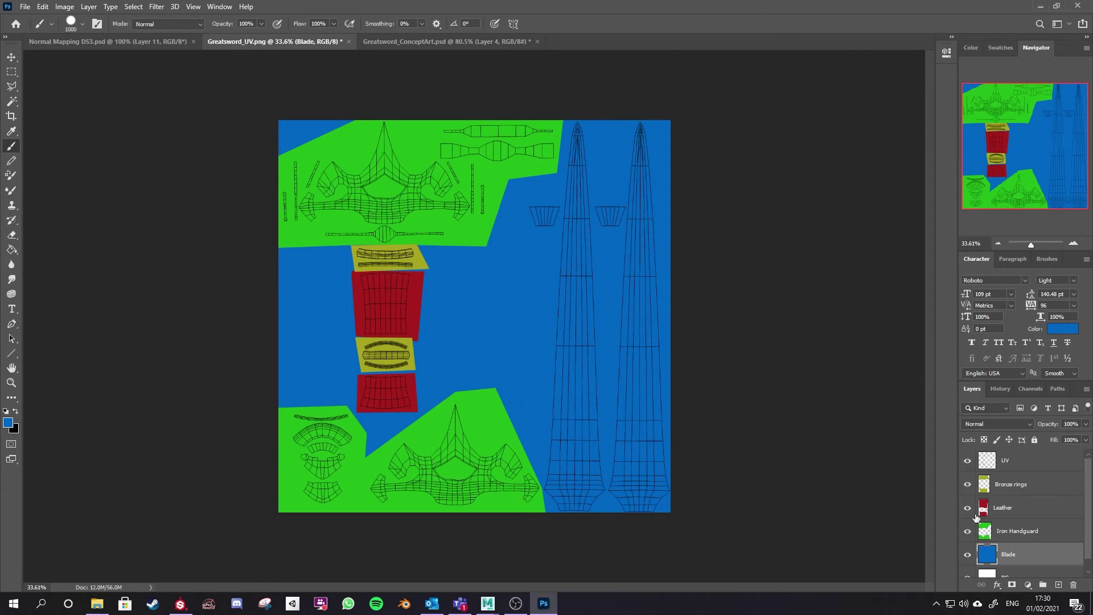
Hide the UV wireframe layer so only the flat material colours show.
{"action": "left_click", "coordinate": [967, 461]}
{"action": "left_click", "coordinate": [966, 461]}
{"action": "left_click", "coordinate": [967, 461]}
{"action": "left_click", "coordinate": [1052, 468]}
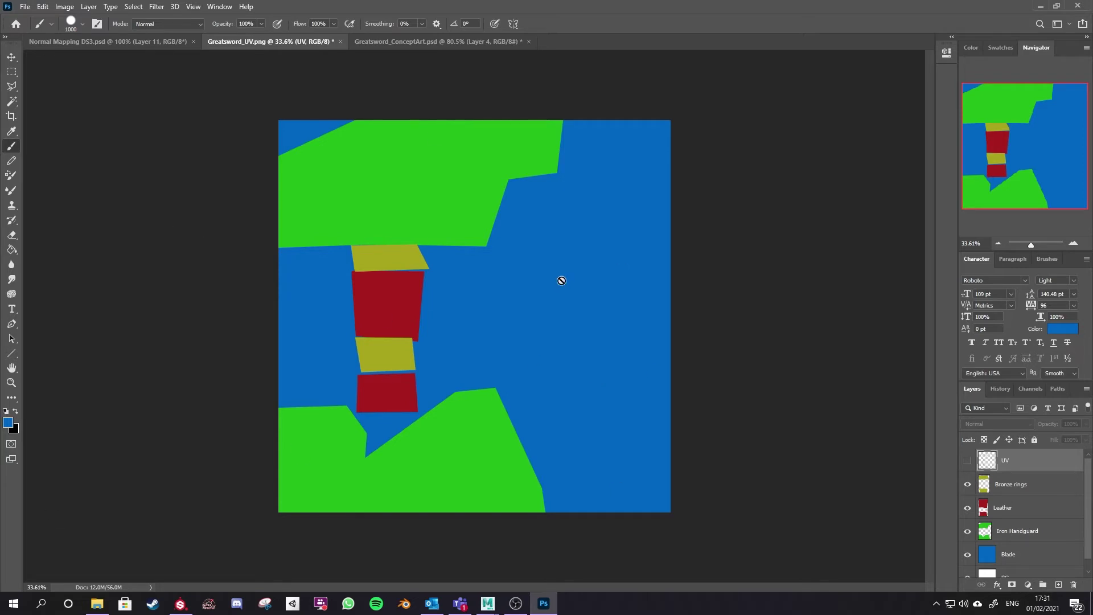
{"action": "left_click", "coordinate": [516, 603]}
Quick-export the colour map as a PNG named Greatsword_ID into the Creating ID Maps folder.
{"action": "left_click", "coordinate": [25, 7]}
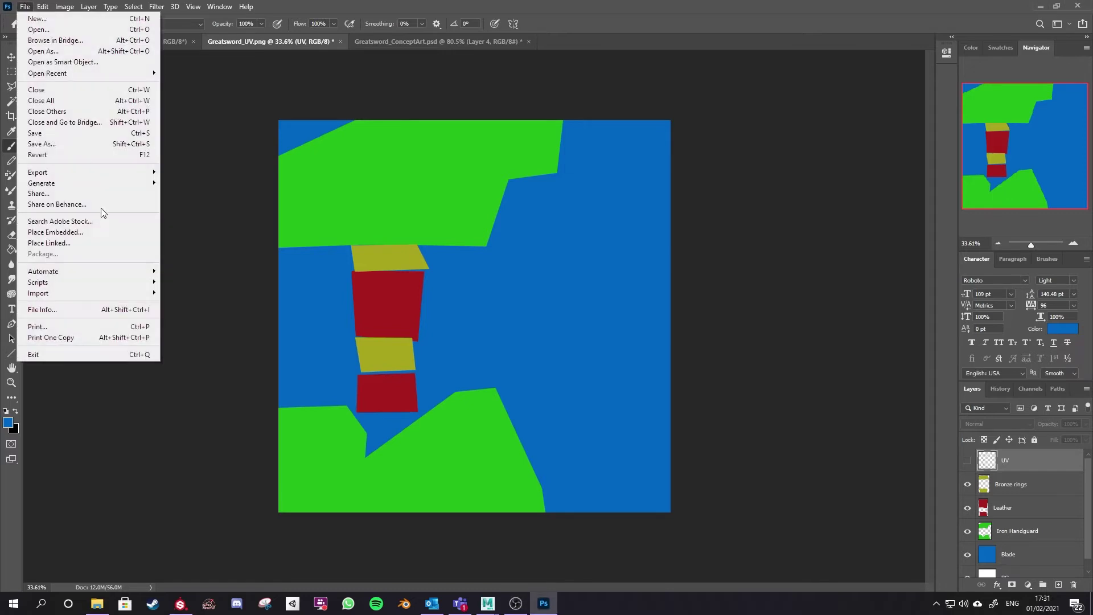
{"action": "mouse_move", "coordinate": [140, 177]}
{"action": "left_click", "coordinate": [193, 173]}
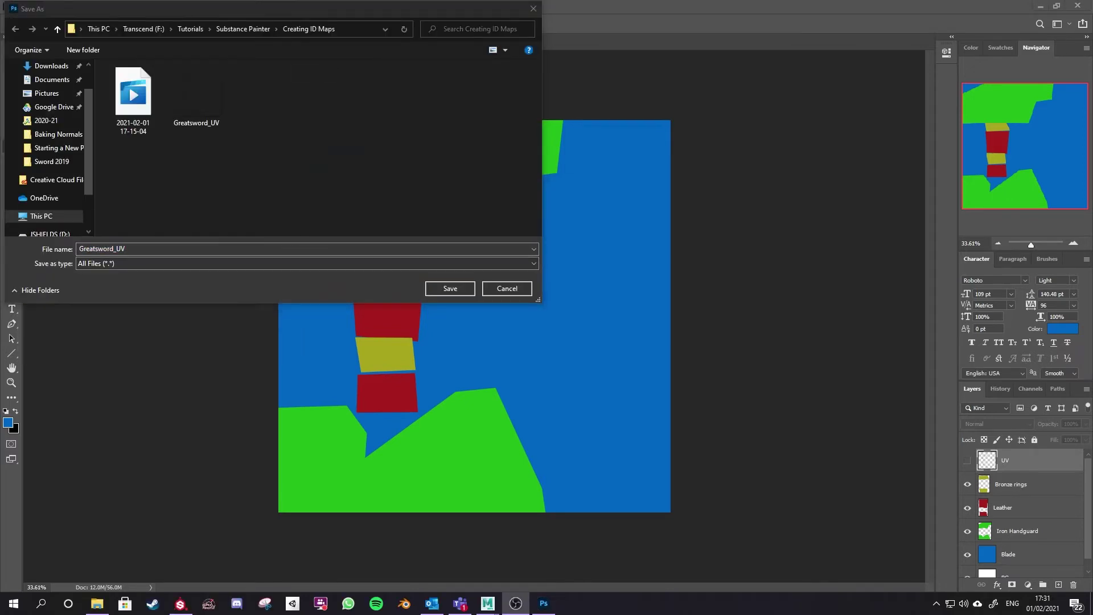
{"action": "left_click", "coordinate": [149, 245]}
{"action": "key", "text": "BackSpace"}
{"action": "key", "text": "BackSpace"}
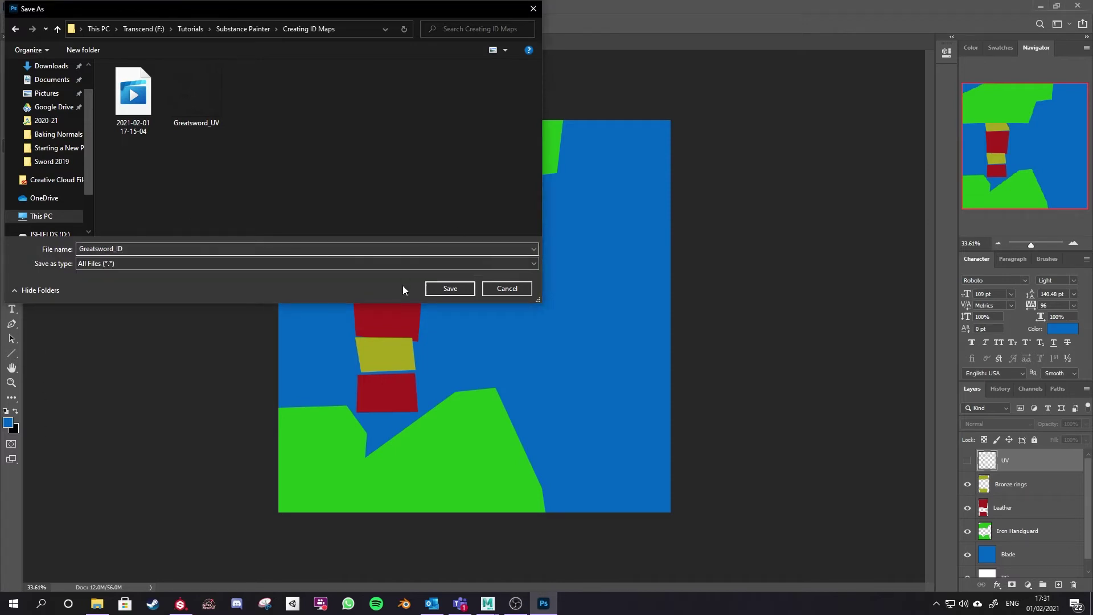
{"action": "left_click", "coordinate": [458, 288]}
Switch to Substance Painter and add Greatsword_ID.png from the Creating ID Maps folder to the resources for import.
{"action": "key", "text": "alt+Tab"}
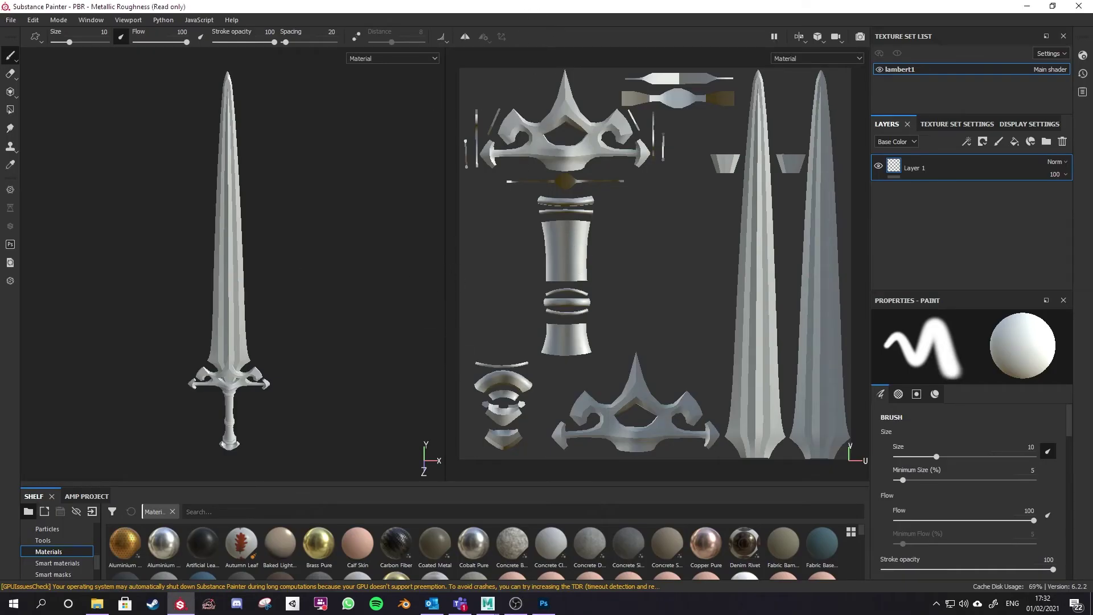
{"action": "left_click", "coordinate": [11, 20]}
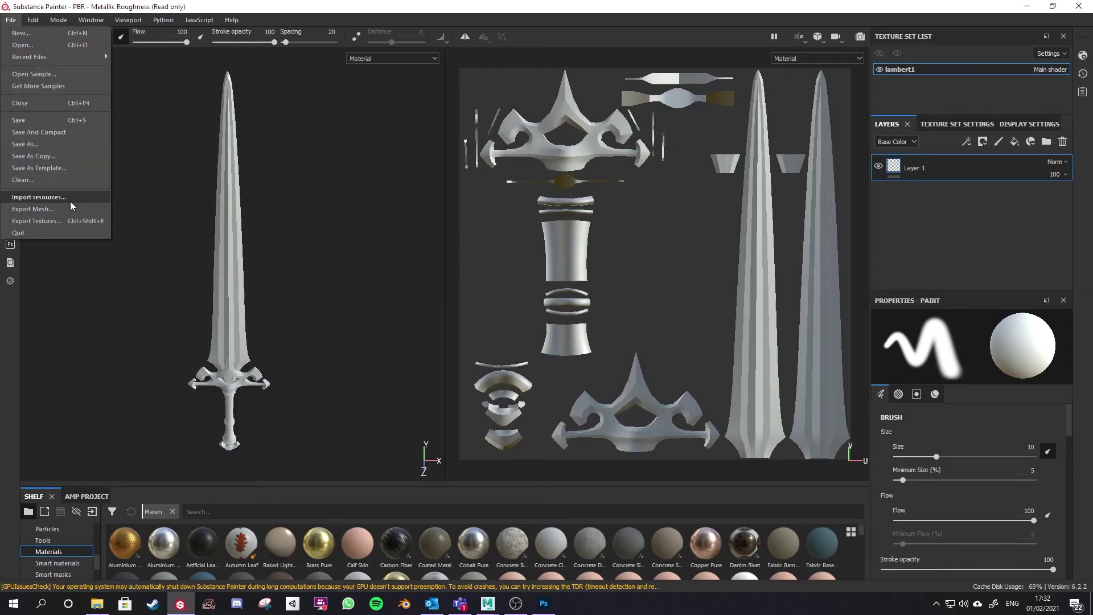
{"action": "left_click", "coordinate": [40, 197]}
{"action": "left_click", "coordinate": [625, 151]}
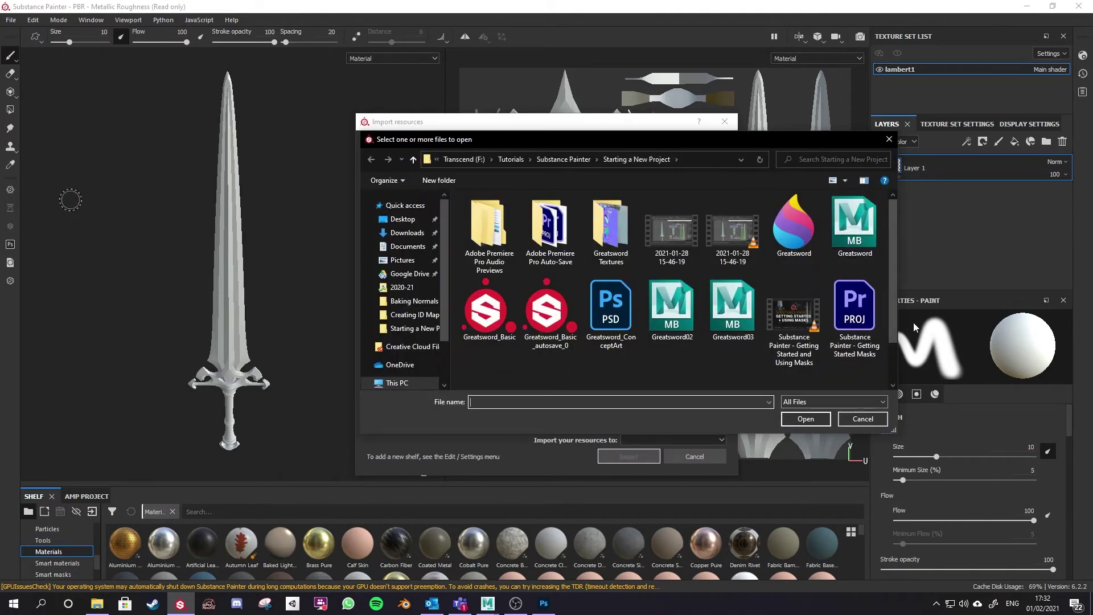
{"action": "left_click", "coordinate": [415, 314]}
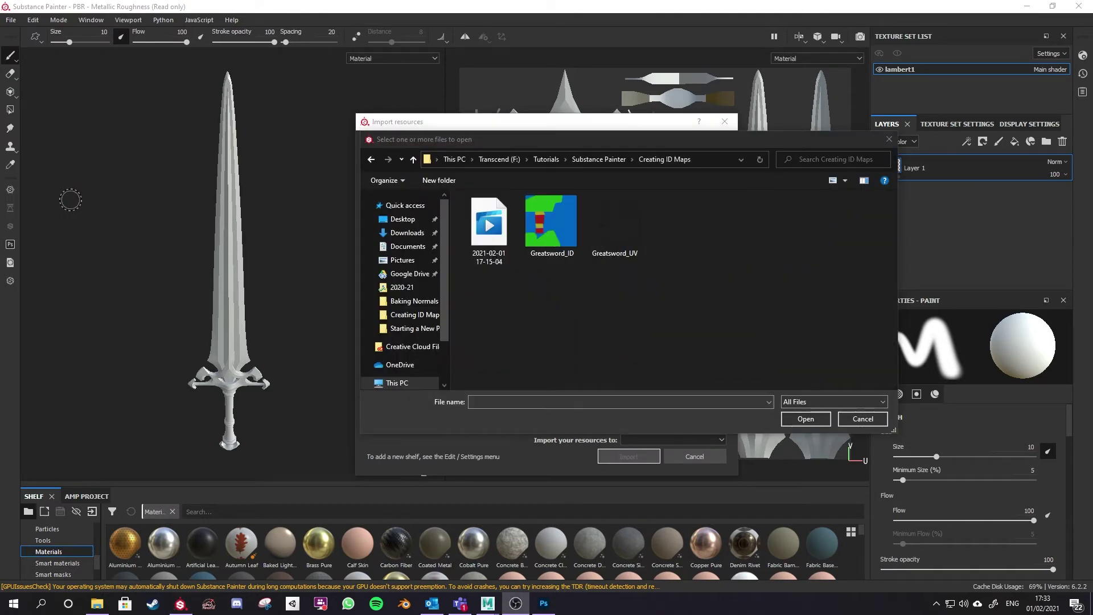
{"action": "left_click", "coordinate": [551, 224]}
{"action": "left_click", "coordinate": [824, 416]}
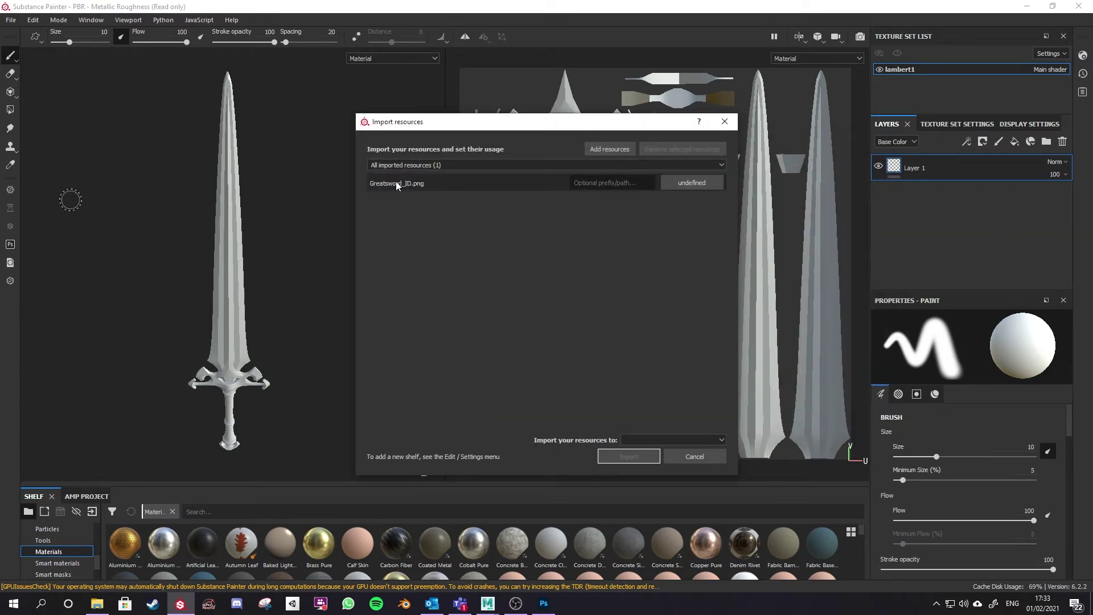
Set Greatsword_ID.png's usage to texture and import it to project 'PBR - Metallic Roughness'.
{"action": "left_click", "coordinate": [699, 184]}
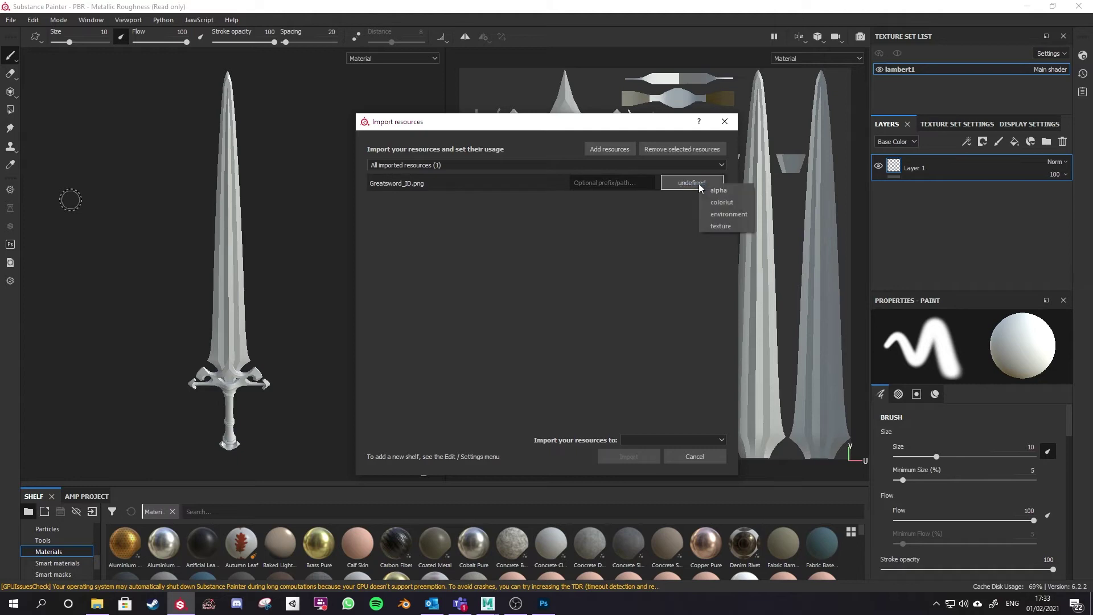
{"action": "left_click", "coordinate": [720, 226]}
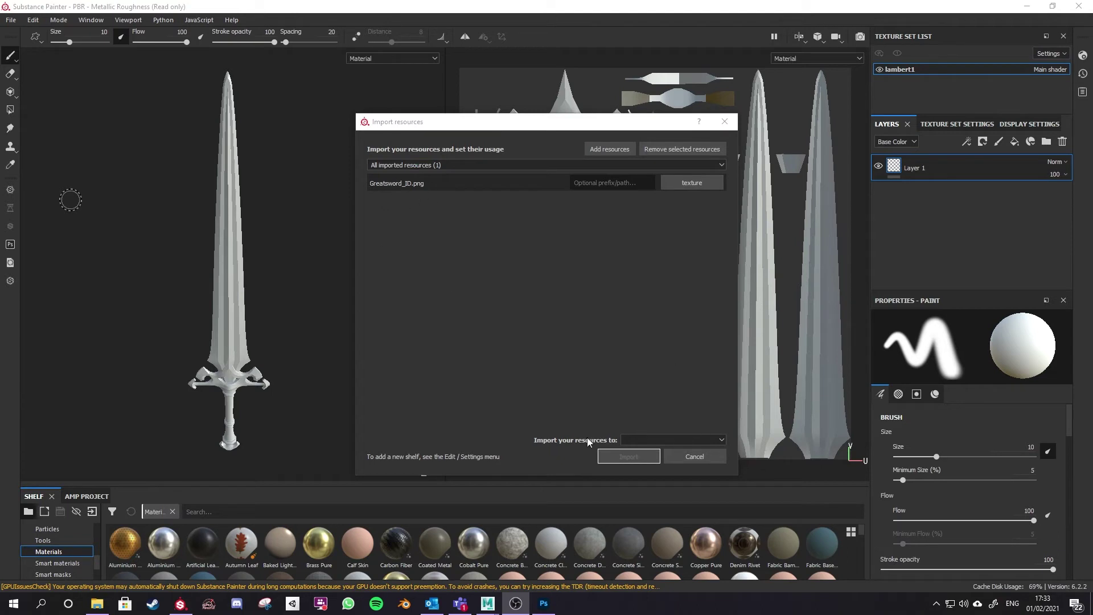
{"action": "left_click", "coordinate": [626, 441]}
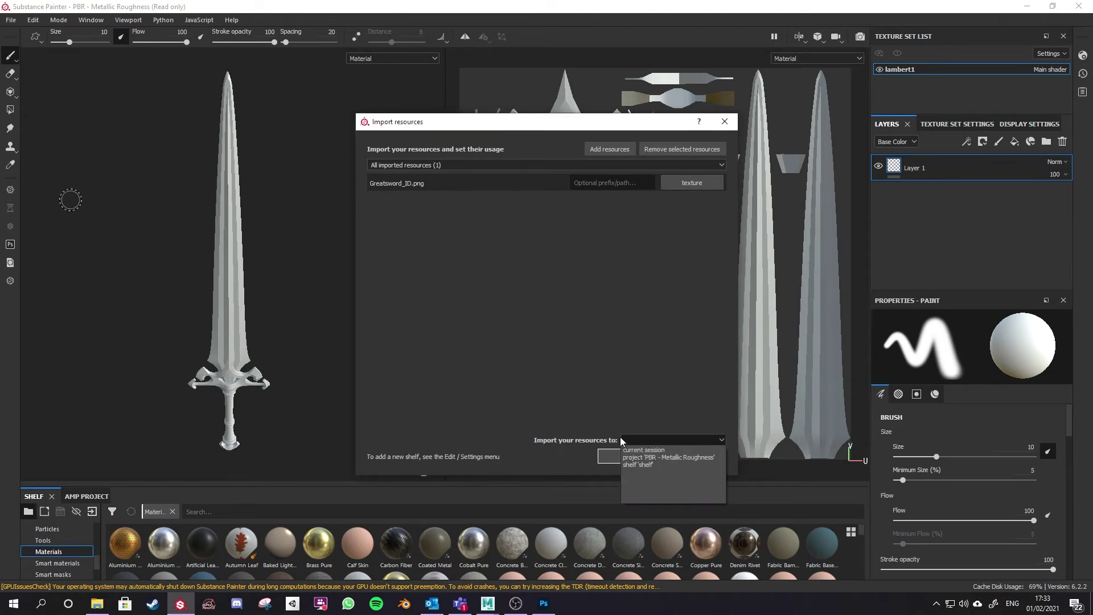
{"action": "left_click", "coordinate": [647, 457]}
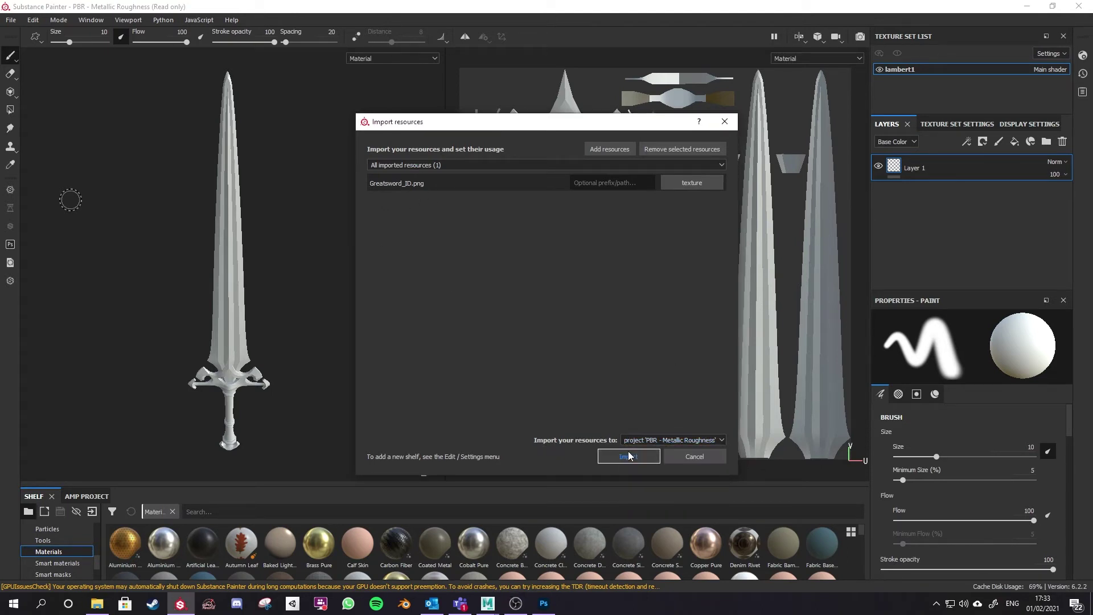
{"action": "key", "text": "Return"}
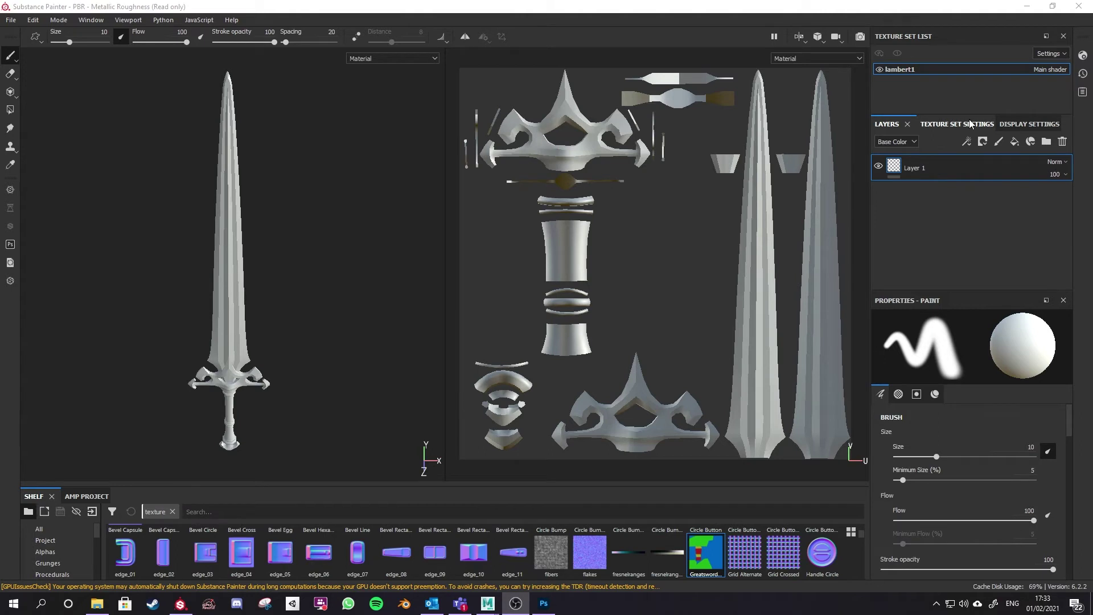
Assign the Greatsword_ID texture as the ID mesh map of the lambert1 texture set.
{"action": "left_click", "coordinate": [948, 125]}
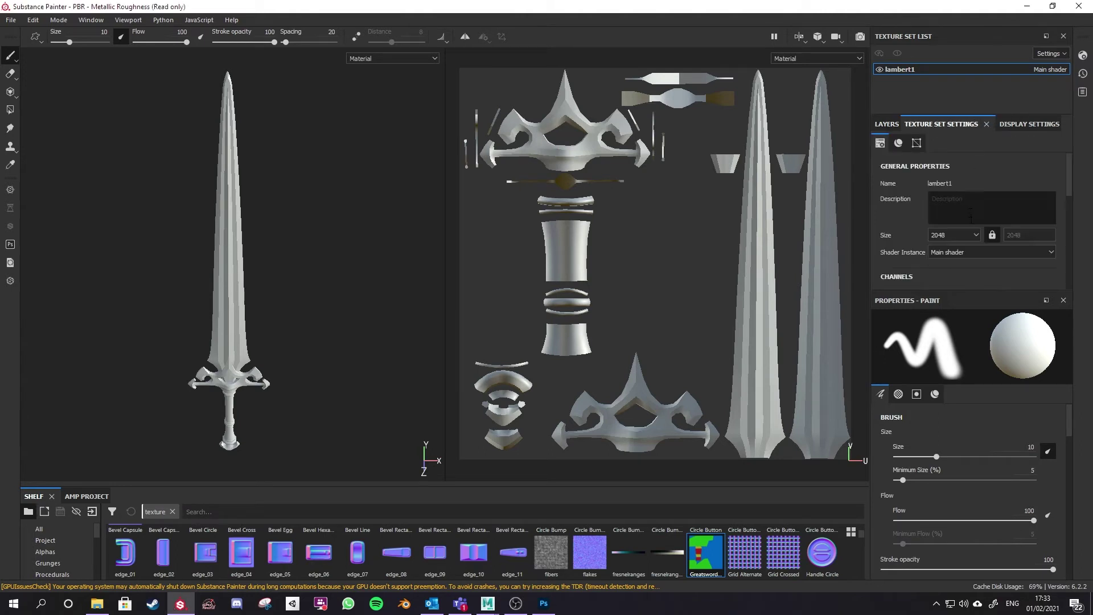
{"action": "scroll", "coordinate": [965, 236], "scroll_direction": "down", "scroll_amount": 5}
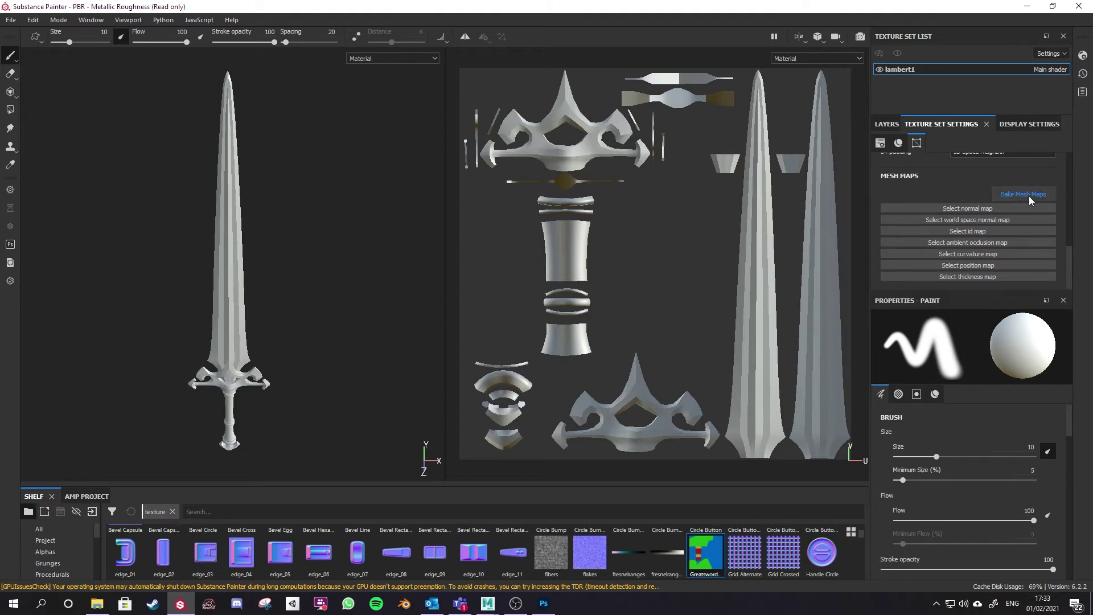
{"action": "left_click", "coordinate": [965, 232]}
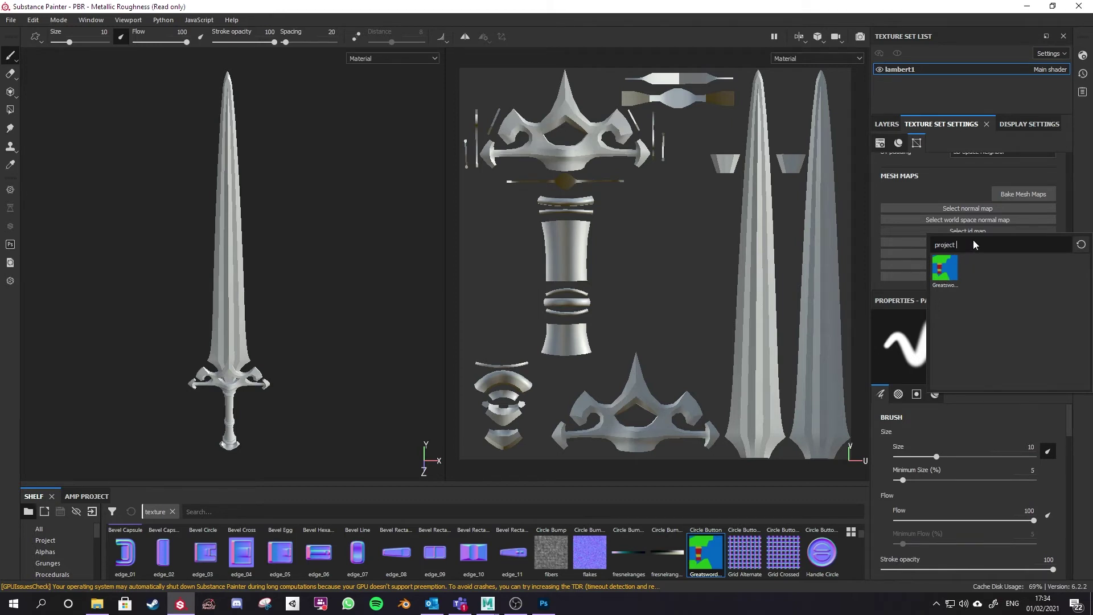
{"action": "left_click", "coordinate": [951, 272]}
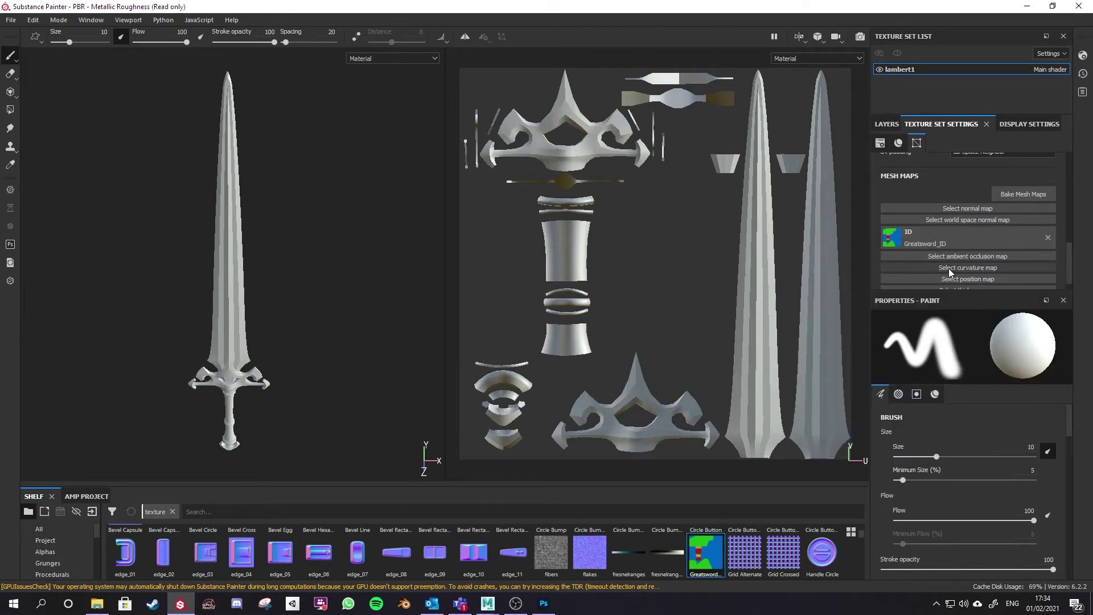
{"action": "key", "text": "alt+Tab"}
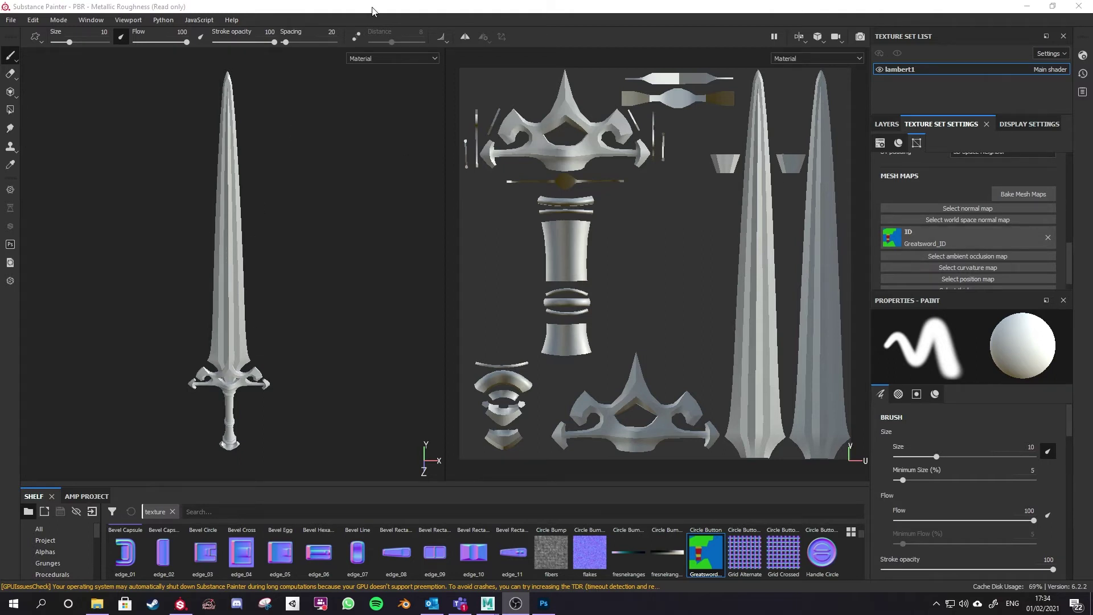
Display the ID mesh map in both the 3D and UV viewports and enlarge the shelf to show more resources.
{"action": "left_click", "coordinate": [382, 58]}
{"action": "scroll", "coordinate": [389, 105], "scroll_direction": "down", "scroll_amount": 2}
{"action": "left_click", "coordinate": [371, 104]}
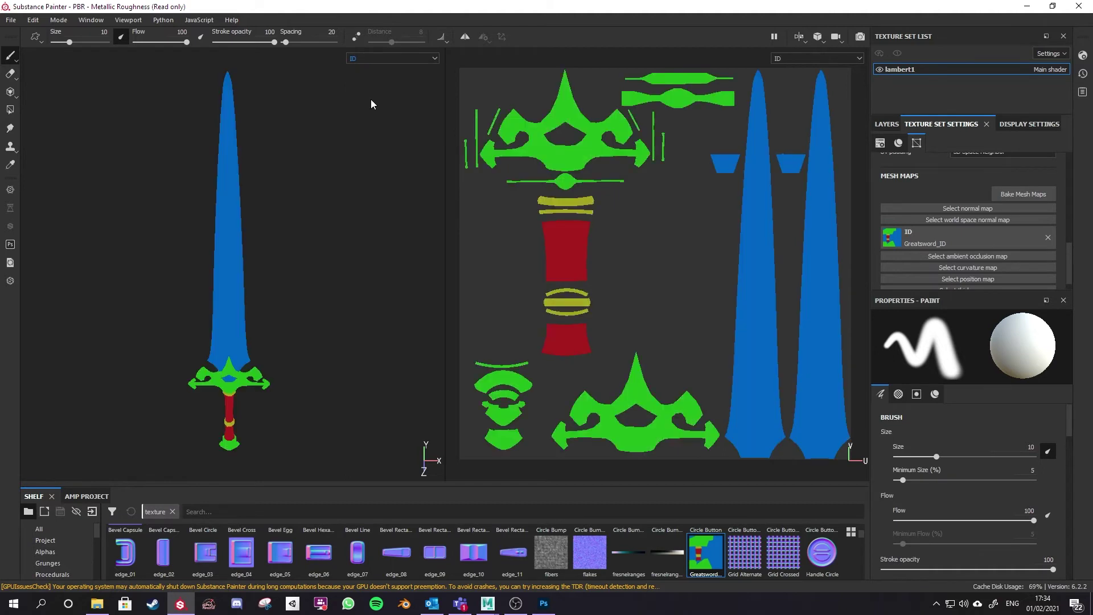
{"action": "key", "text": "alt+Tab"}
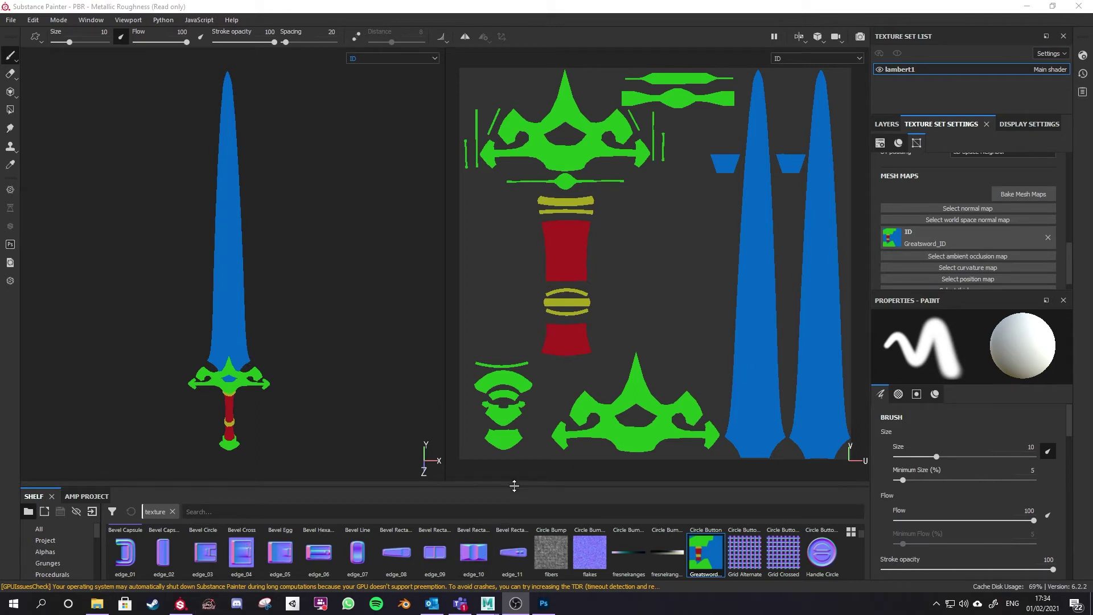
{"action": "left_click_drag", "start_coordinate": [514, 485], "coordinate": [514, 424]}
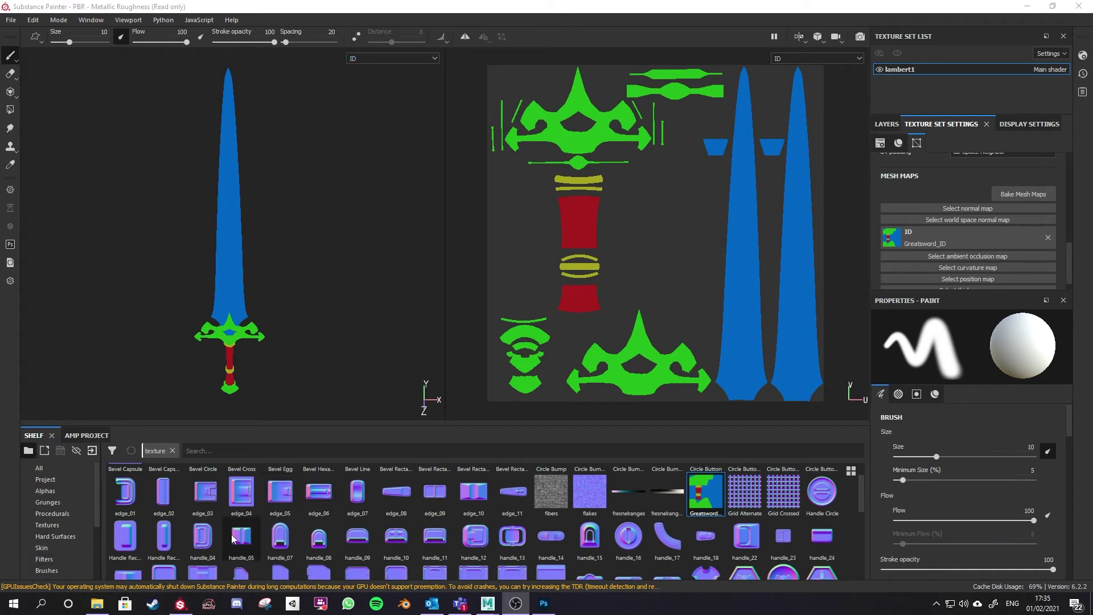
Show the smart materials in the shelf.
{"action": "scroll", "coordinate": [57, 546], "scroll_direction": "down", "scroll_amount": 3}
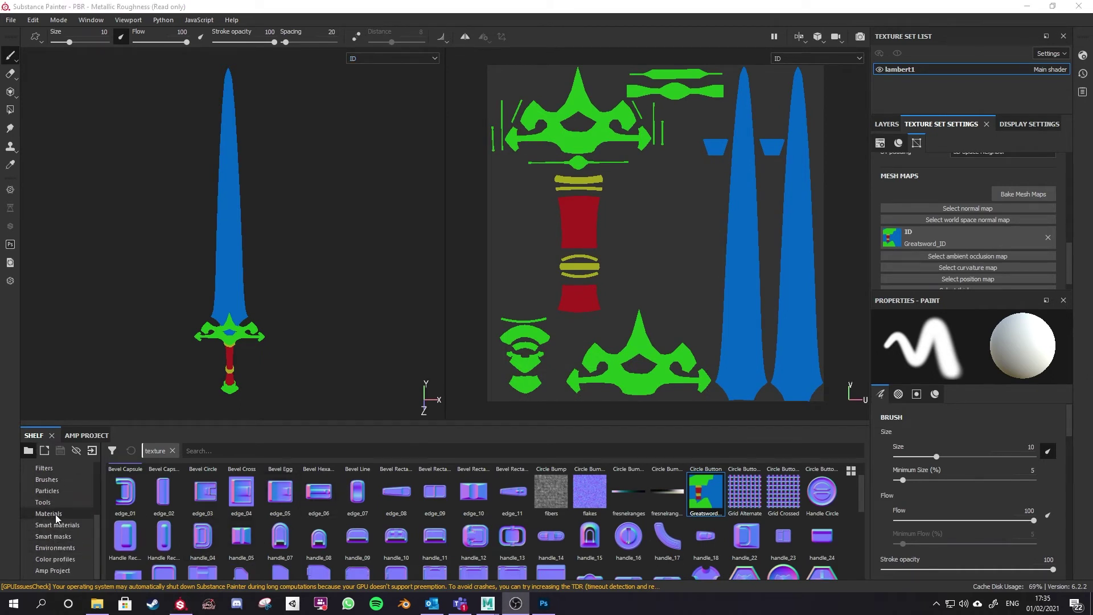
{"action": "left_click", "coordinate": [54, 513]}
{"action": "left_click", "coordinate": [57, 525]}
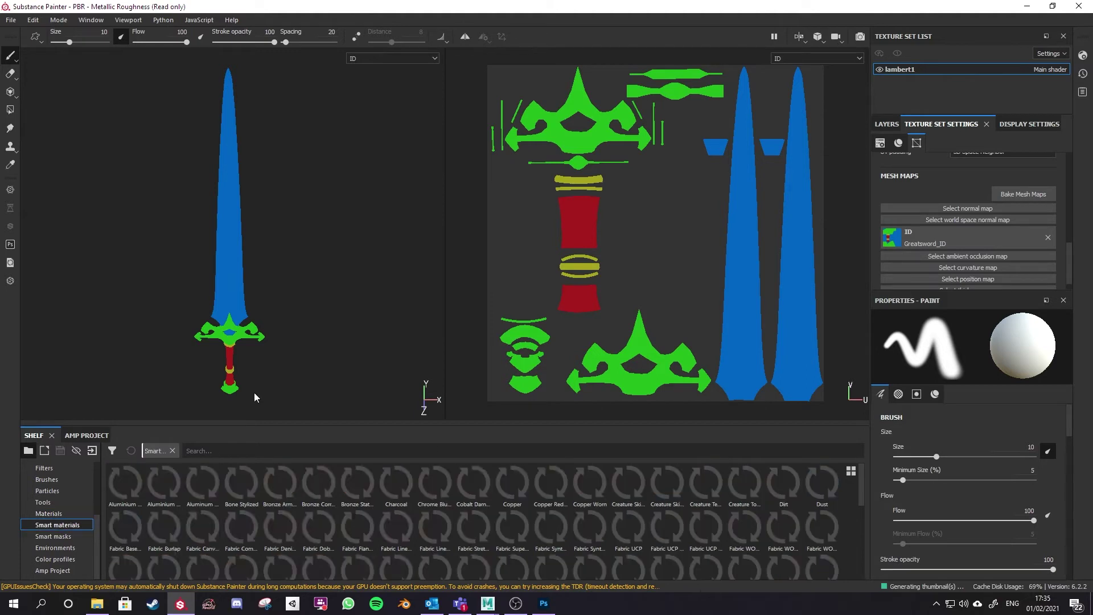
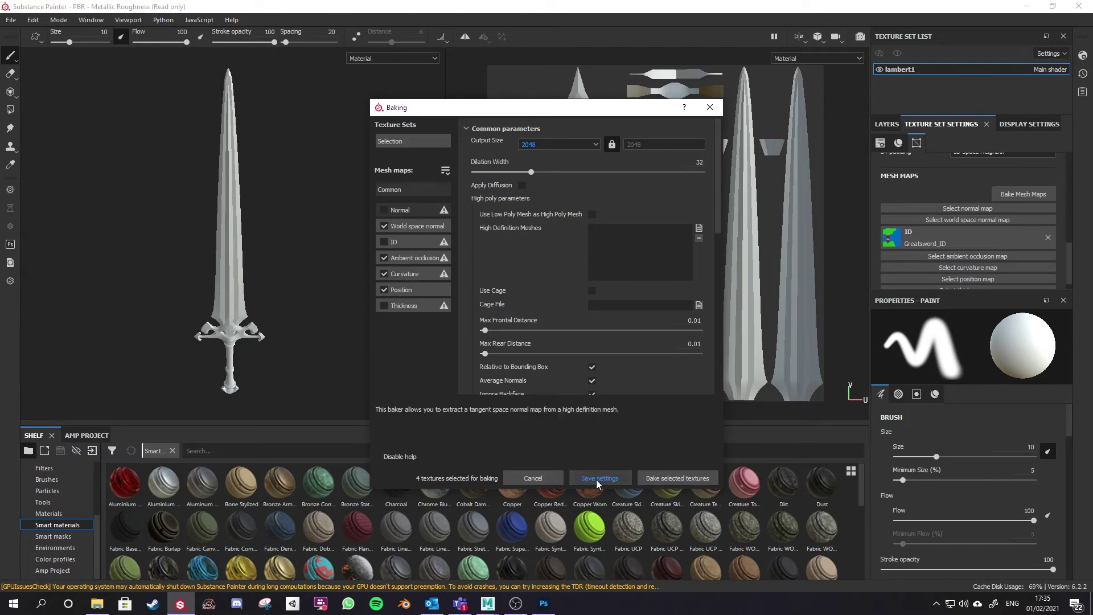
Bake the world space normal, ambient occlusion, curvature and position mesh maps of lambert1 at 2048.
{"action": "left_click", "coordinate": [688, 477]}
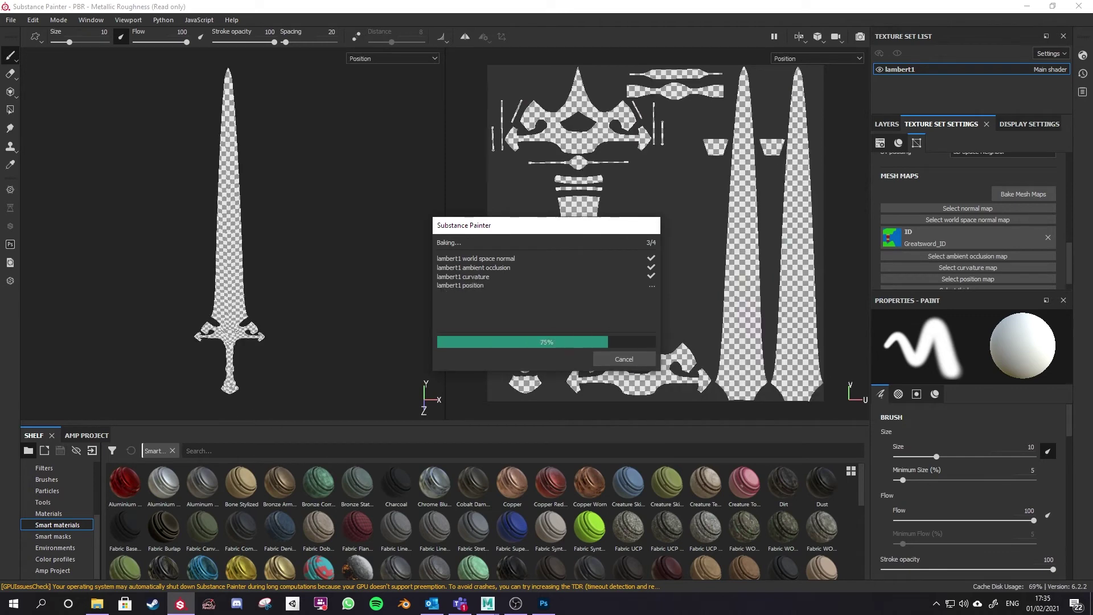
{"action": "scroll", "coordinate": [965, 262], "scroll_direction": "down", "scroll_amount": 3}
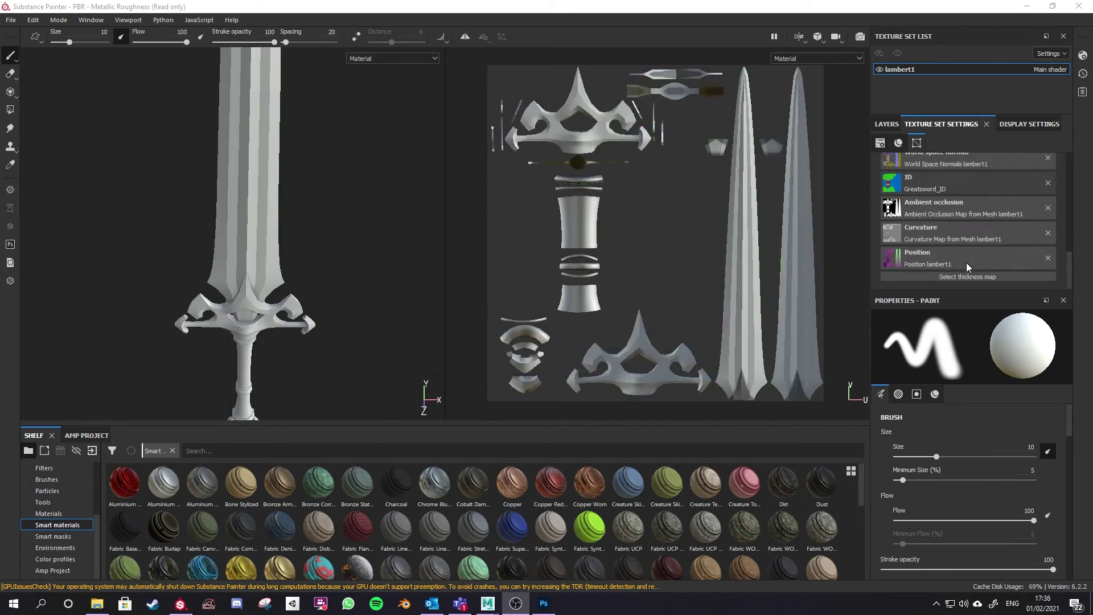
{"action": "scroll", "coordinate": [921, 264], "scroll_direction": "up", "scroll_amount": 2}
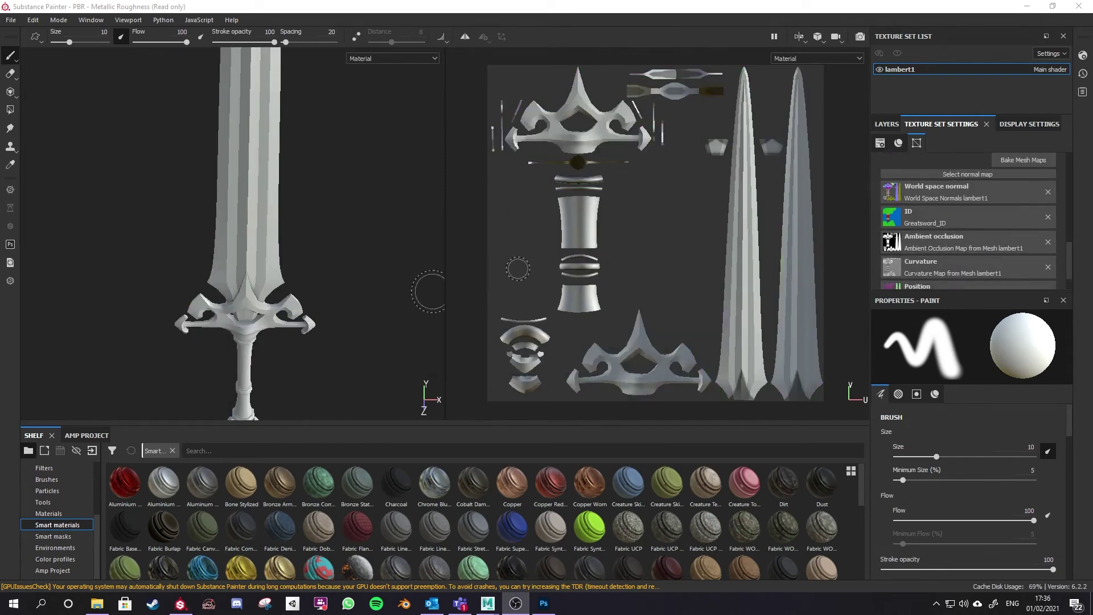
Apply the Leather Calf Grain smart material to only the red ID areas of the sword's grip and select the layer's mask.
{"action": "left_click_drag", "start_coordinate": [199, 279], "coordinate": [237, 268], "text": "alt"}
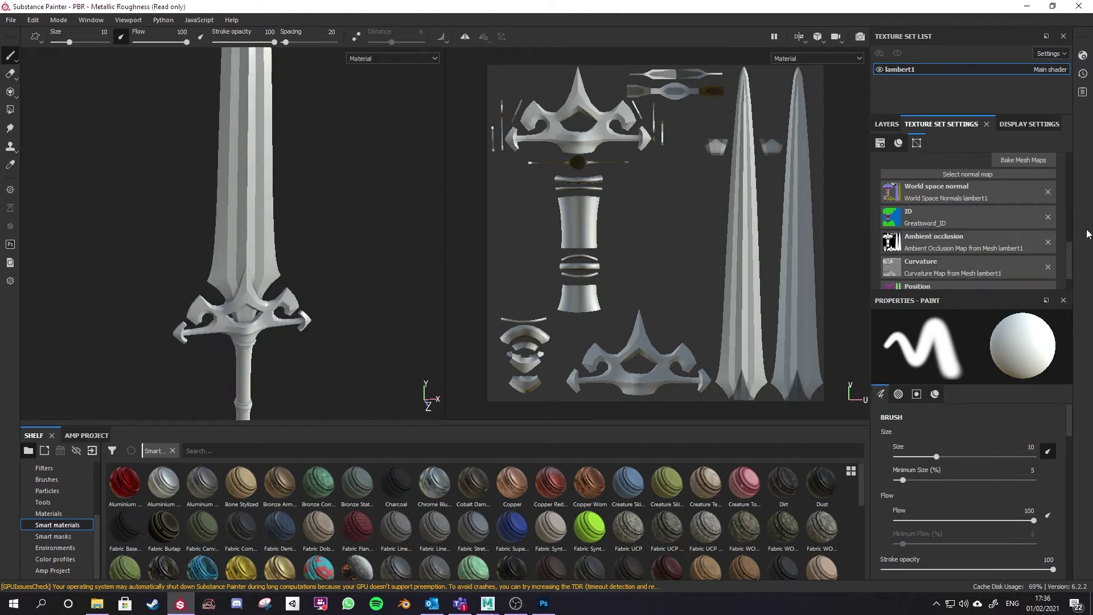
{"action": "left_click_drag", "start_coordinate": [204, 339], "coordinate": [215, 337], "text": "alt"}
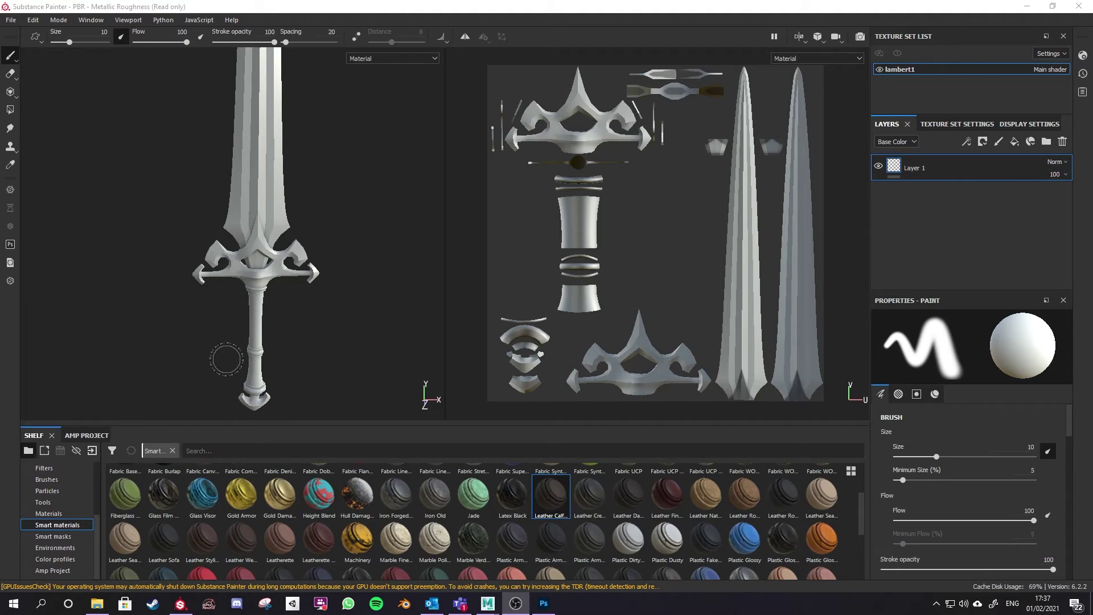
{"action": "left_click_drag", "start_coordinate": [550, 497], "coordinate": [254, 321]}
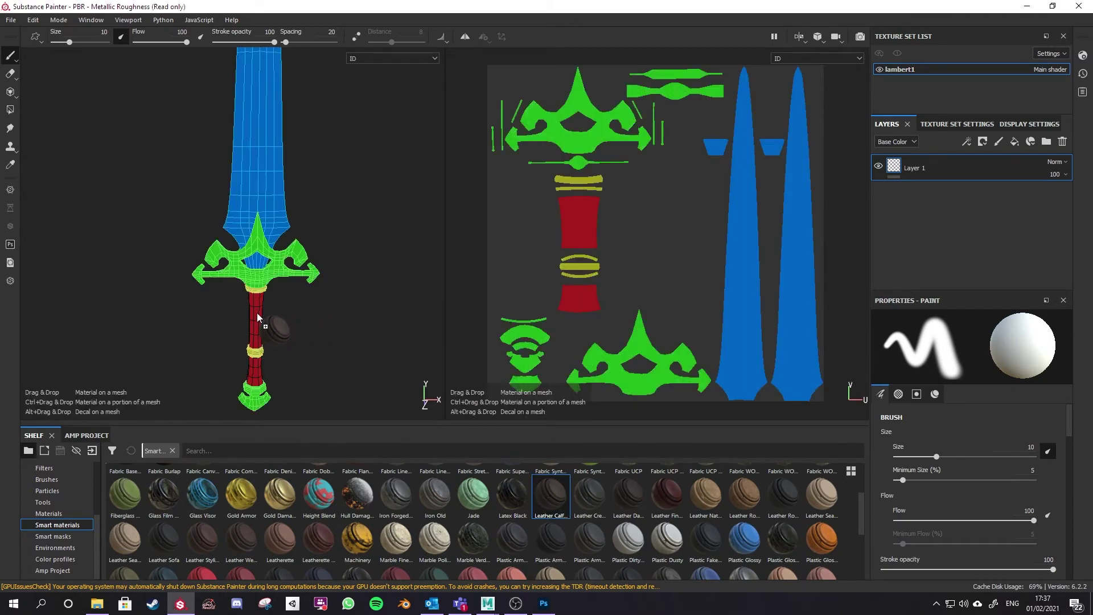
{"action": "mouse_move", "coordinate": [254, 313]}
{"action": "left_mouse_down"}
{"action": "mouse_move", "coordinate": [464, 261]}
{"action": "mouse_move", "coordinate": [575, 217]}
{"action": "mouse_move", "coordinate": [255, 319]}
{"action": "left_mouse_up"}
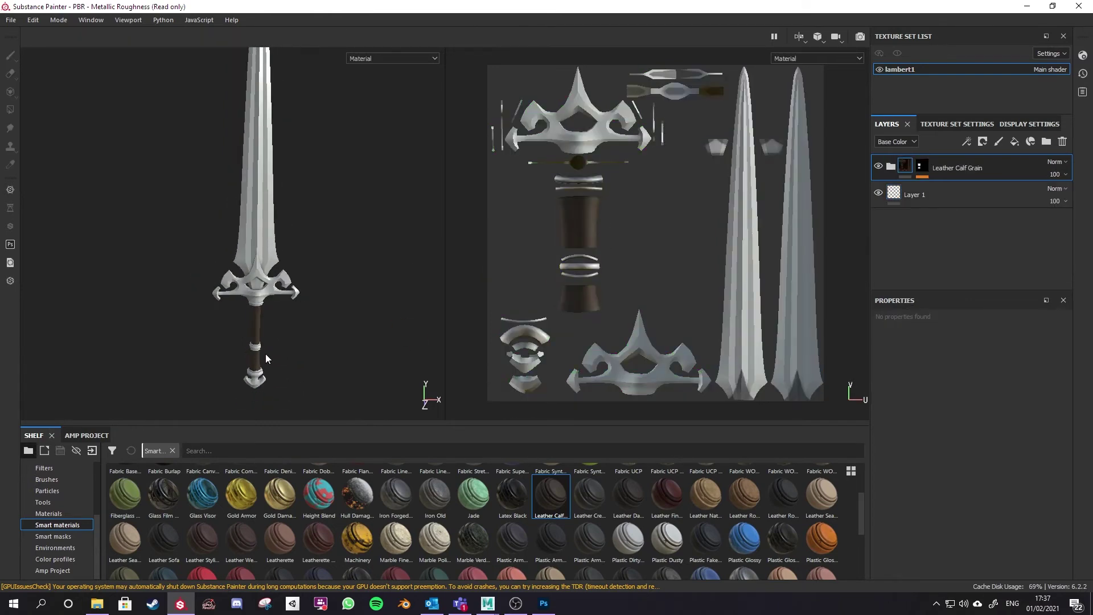
{"action": "scroll", "coordinate": [265, 360], "scroll_direction": "up", "scroll_amount": 2}
{"action": "left_click", "coordinate": [920, 170]}
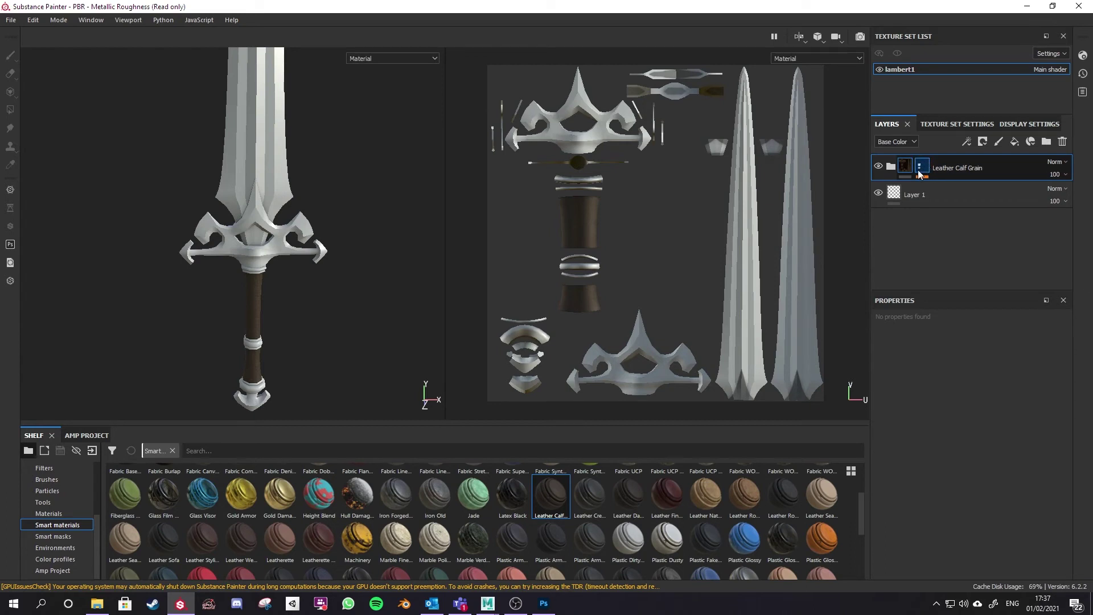
Apply Steel Dark Aged to the green ID areas of the guard and pommel, and Bronze Armor to the yellow ID rings.
{"action": "scroll", "coordinate": [228, 311], "scroll_direction": "up", "scroll_amount": 2}
{"action": "scroll", "coordinate": [312, 344], "scroll_direction": "down", "scroll_amount": 2}
{"action": "scroll", "coordinate": [315, 330], "scroll_direction": "up", "scroll_amount": 1}
{"action": "scroll", "coordinate": [314, 330], "scroll_direction": "up", "scroll_amount": 2}
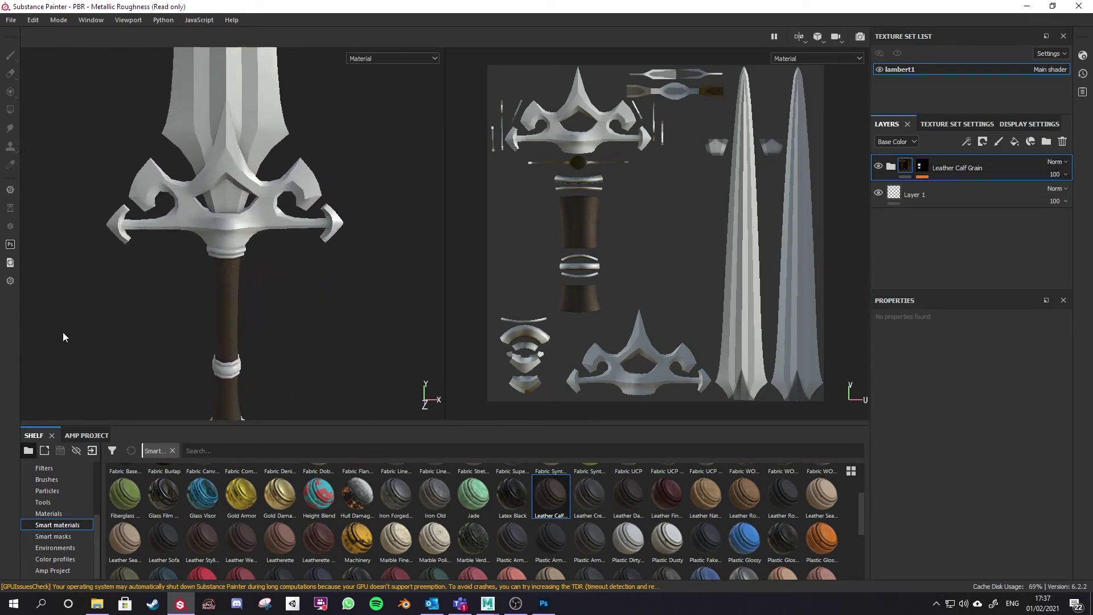
{"action": "scroll", "coordinate": [303, 370], "scroll_direction": "down", "scroll_amount": 3}
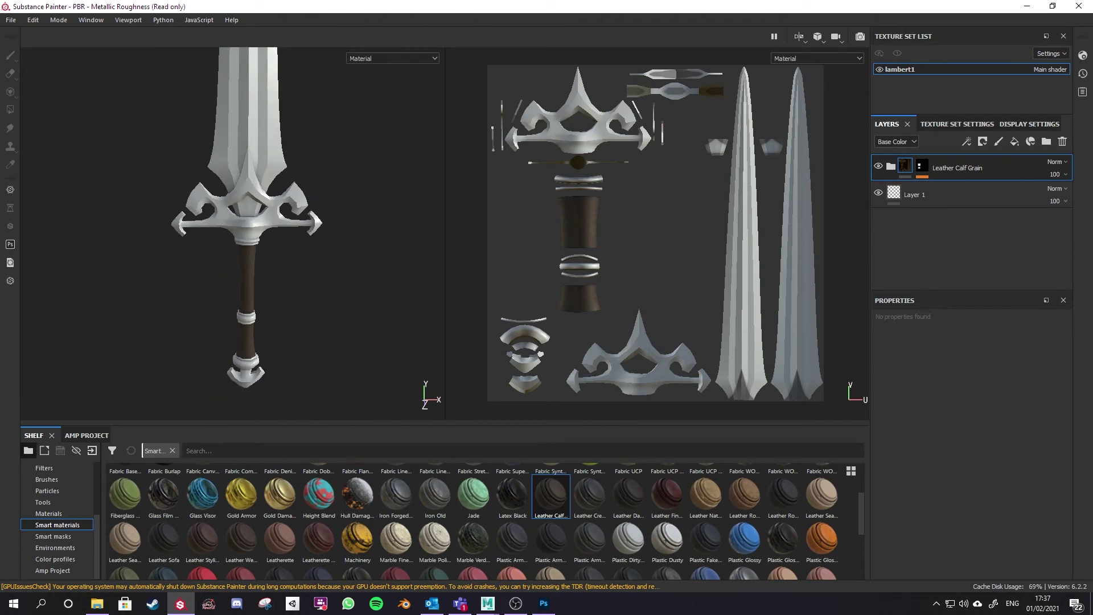
{"action": "scroll", "coordinate": [228, 518], "scroll_direction": "down", "scroll_amount": 3}
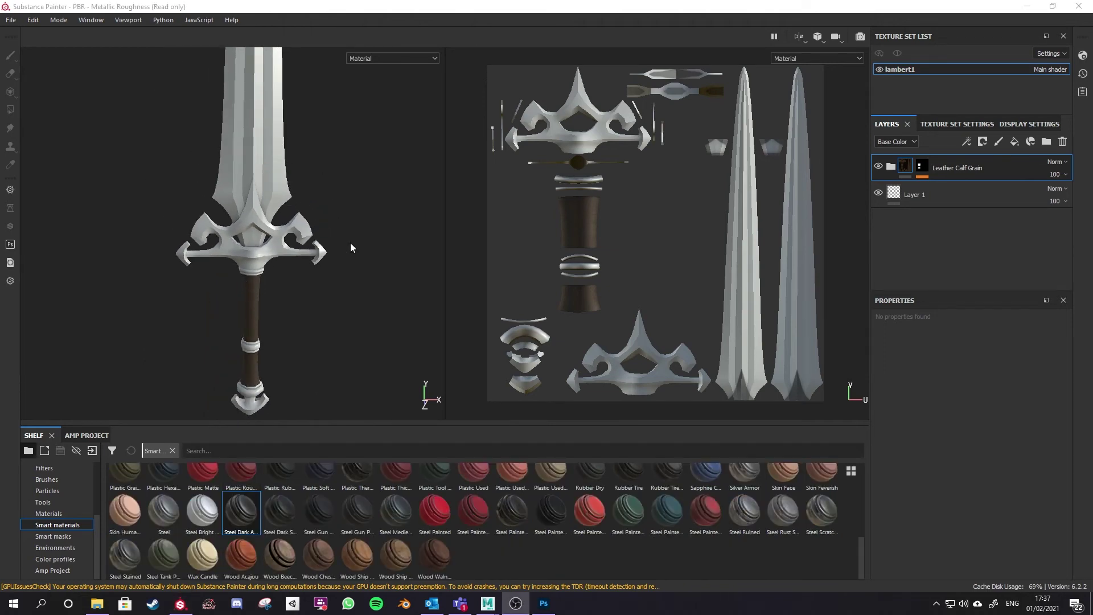
{"action": "left_click_drag", "start_coordinate": [242, 514], "coordinate": [250, 410]}
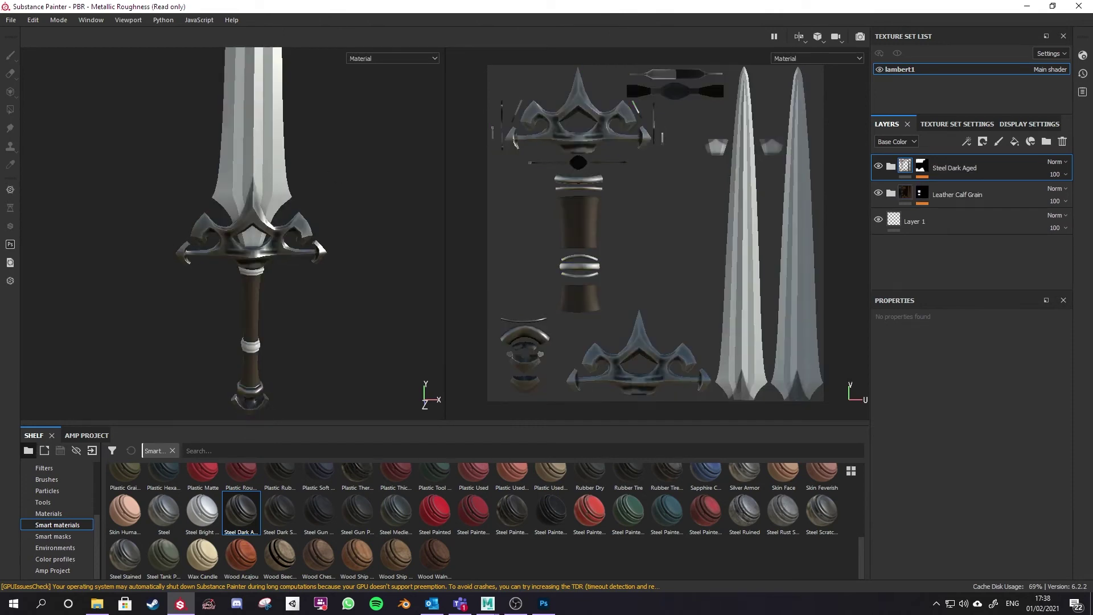
{"action": "scroll", "coordinate": [279, 484], "scroll_direction": "up", "scroll_amount": 5}
{"action": "left_click_drag", "start_coordinate": [279, 484], "coordinate": [255, 350]}
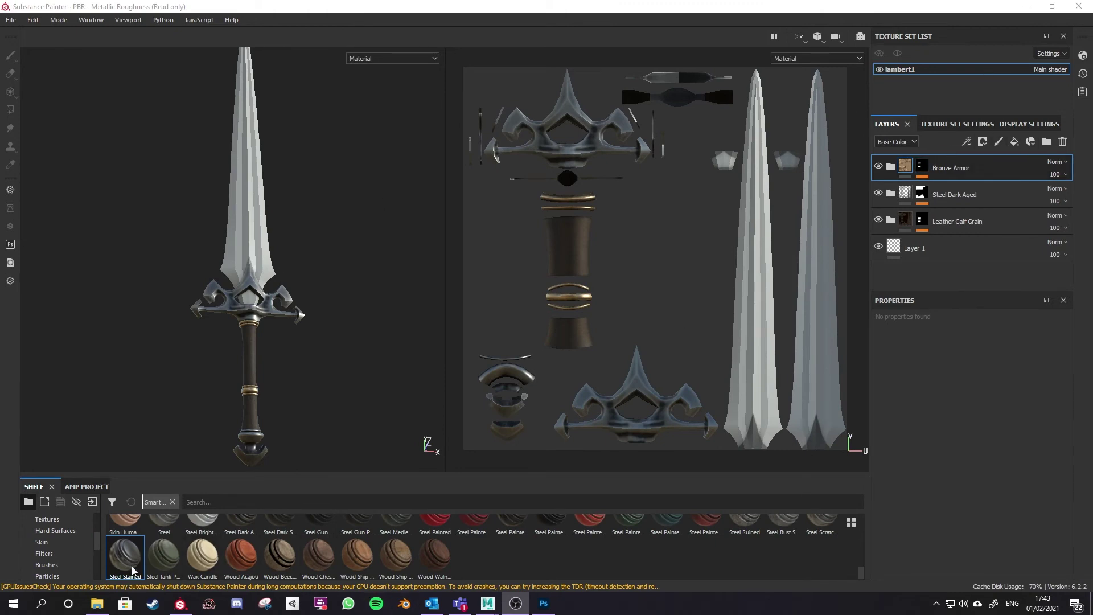
Apply the Steel Stained smart material to the whole sword and give its layer a black mask.
{"action": "left_click_drag", "start_coordinate": [125, 555], "coordinate": [245, 265]}
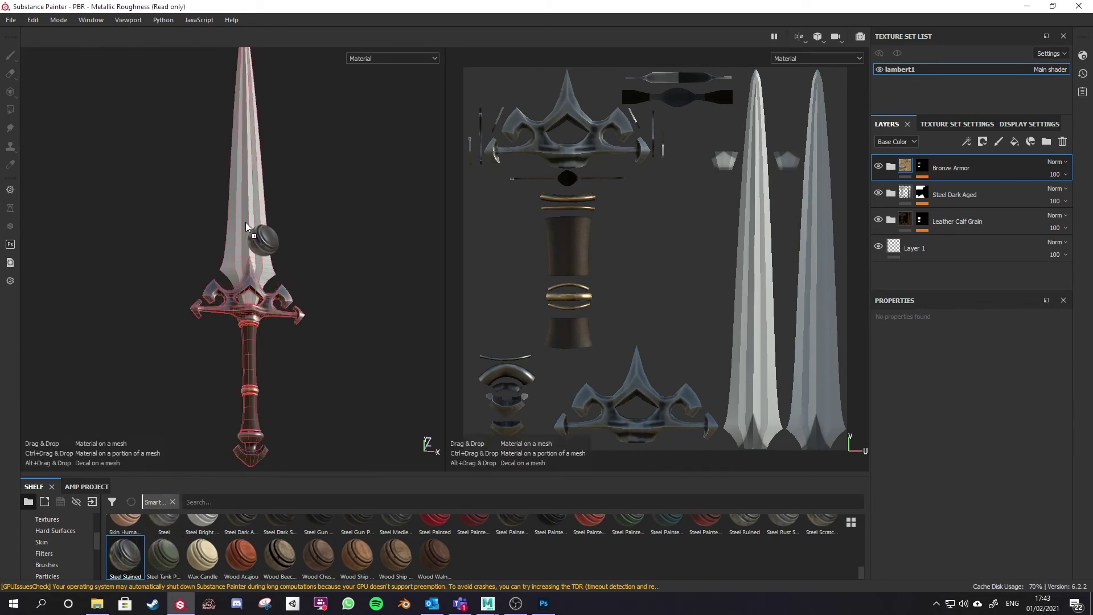
{"action": "left_click_drag", "start_coordinate": [245, 223], "coordinate": [245, 224]}
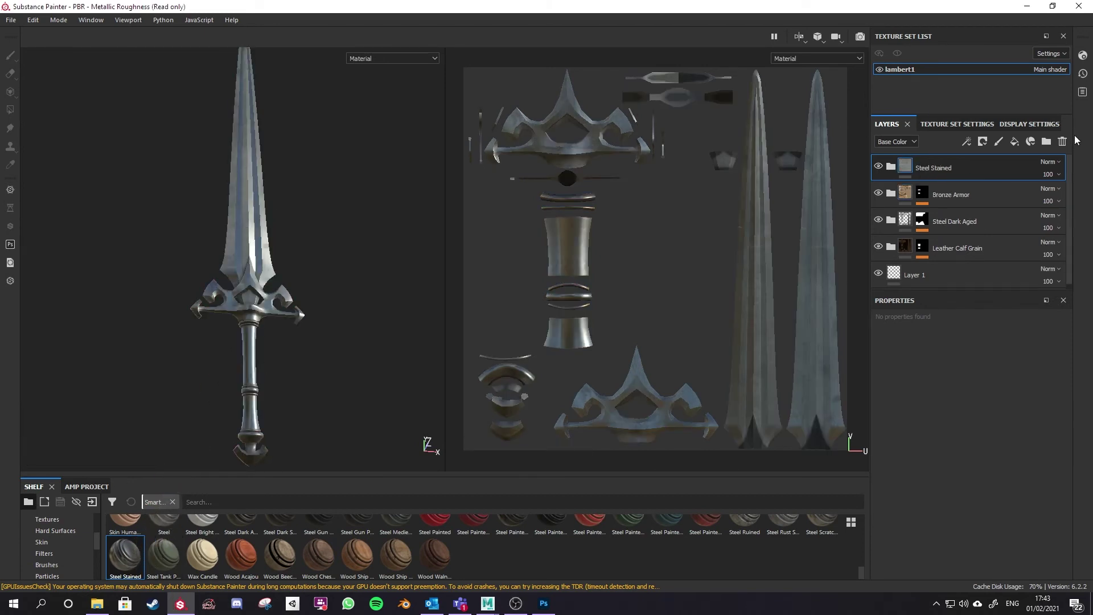
{"action": "left_click", "coordinate": [982, 141]}
{"action": "left_click", "coordinate": [989, 168]}
{"action": "left_click", "coordinate": [921, 167]}
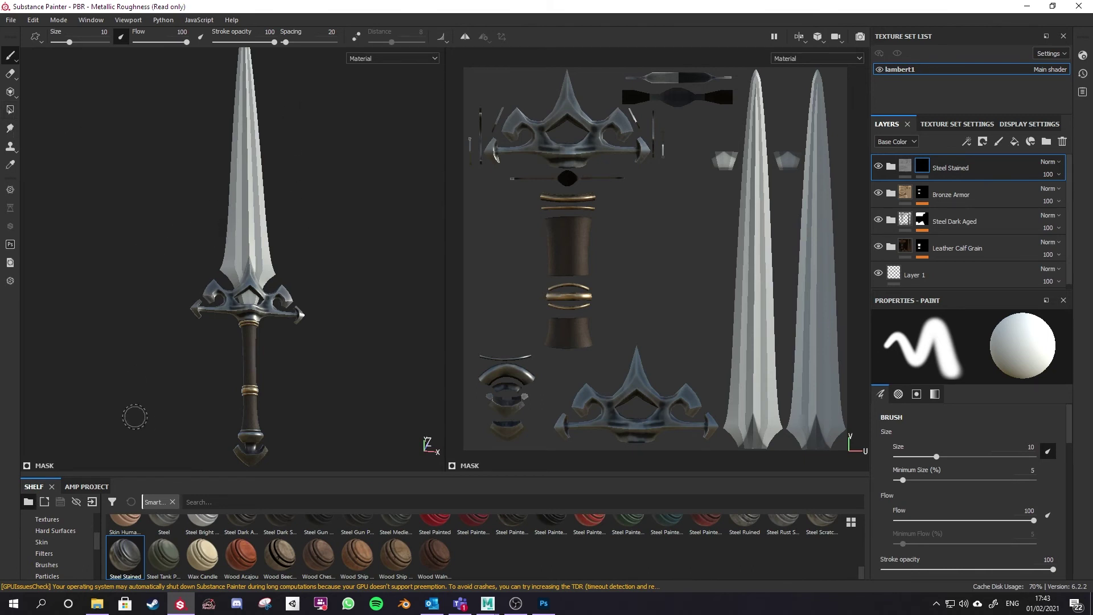
Add a color selection to the Steel Stained mask and pick the blade's blue from the ID map.
{"action": "left_click", "coordinate": [905, 169]}
{"action": "left_click", "coordinate": [967, 141]}
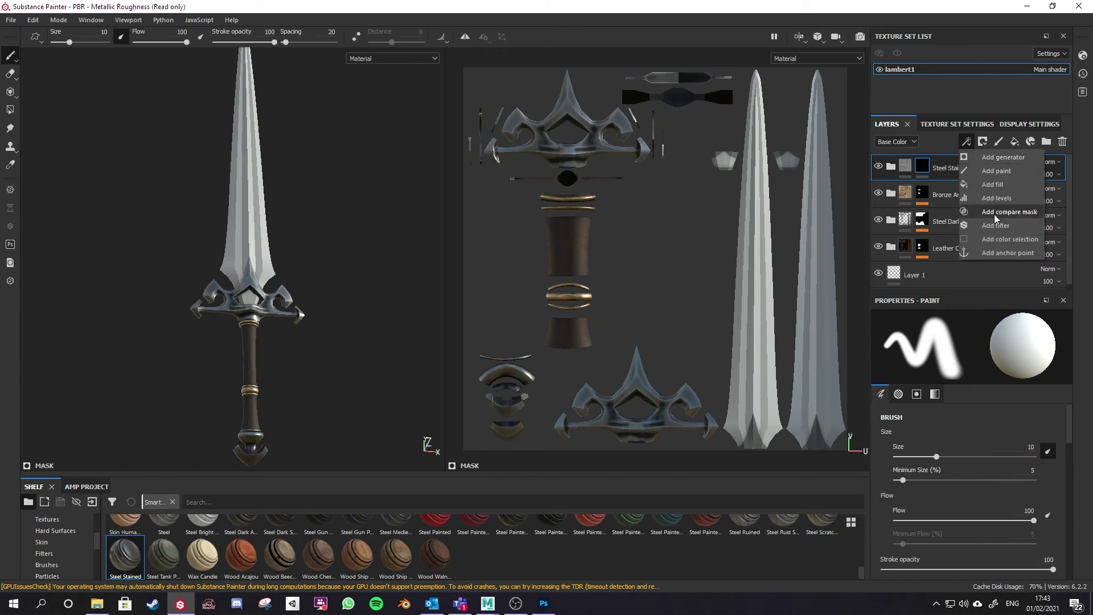
{"action": "left_click", "coordinate": [998, 239]}
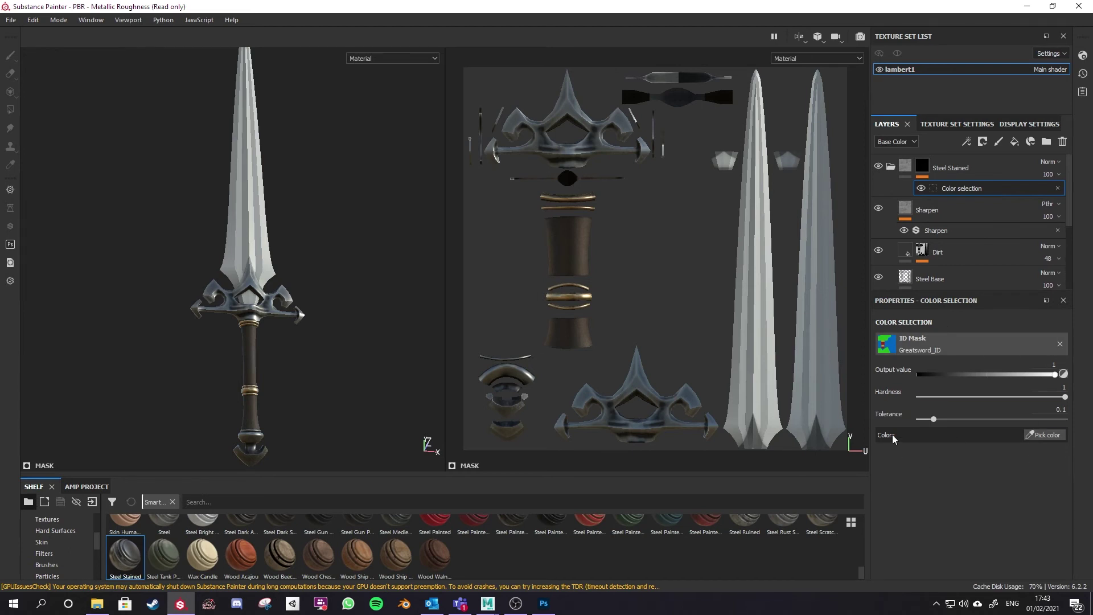
{"action": "left_click", "coordinate": [1042, 436]}
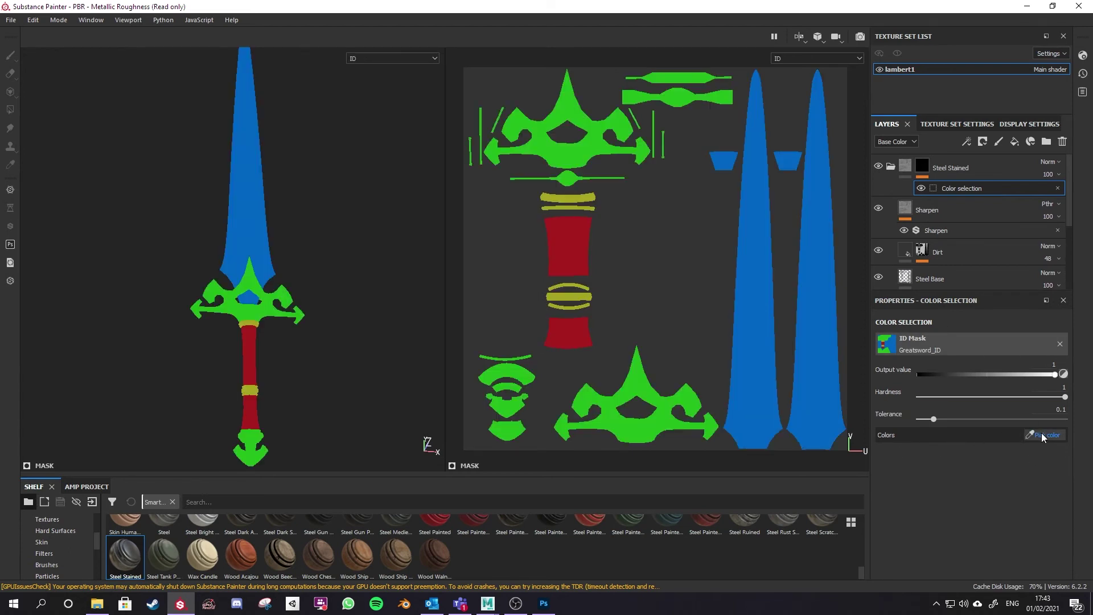
{"action": "left_click", "coordinate": [760, 301]}
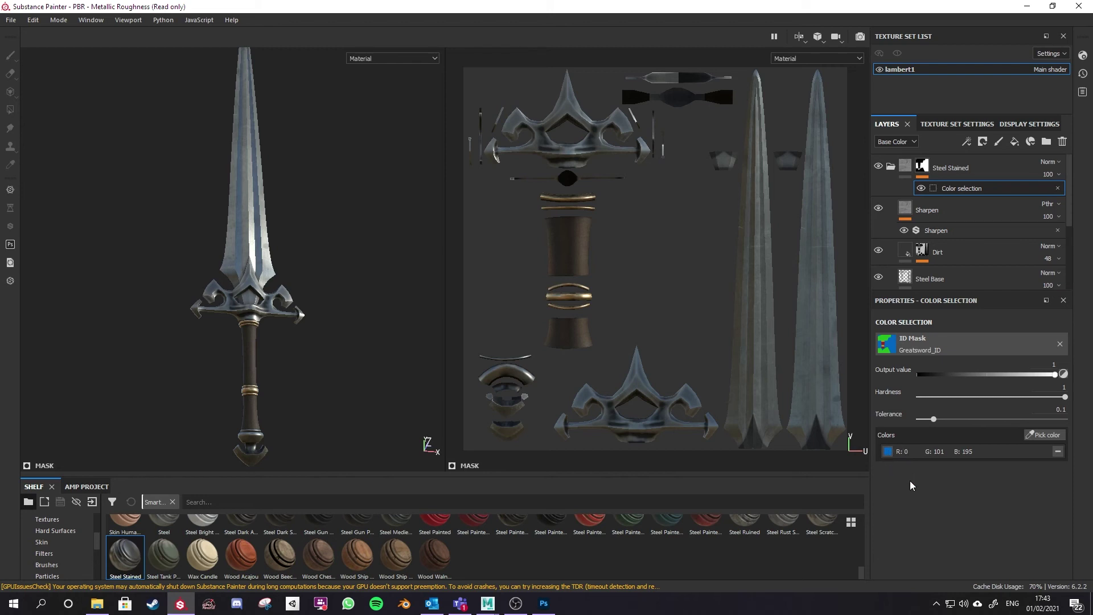
{"action": "left_click", "coordinate": [980, 168]}
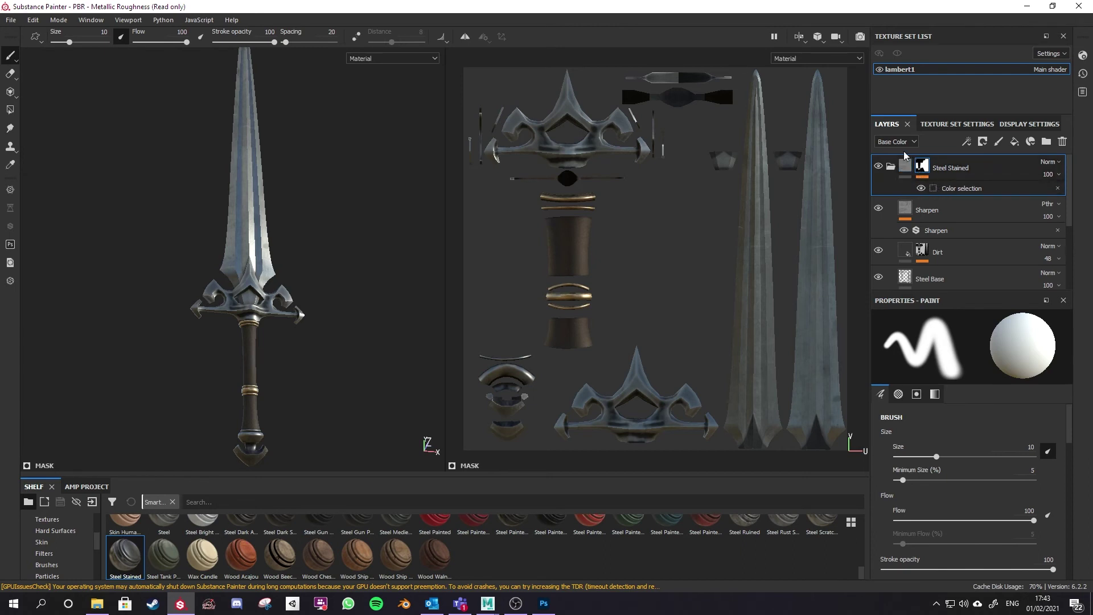
{"action": "left_click", "coordinate": [921, 166]}
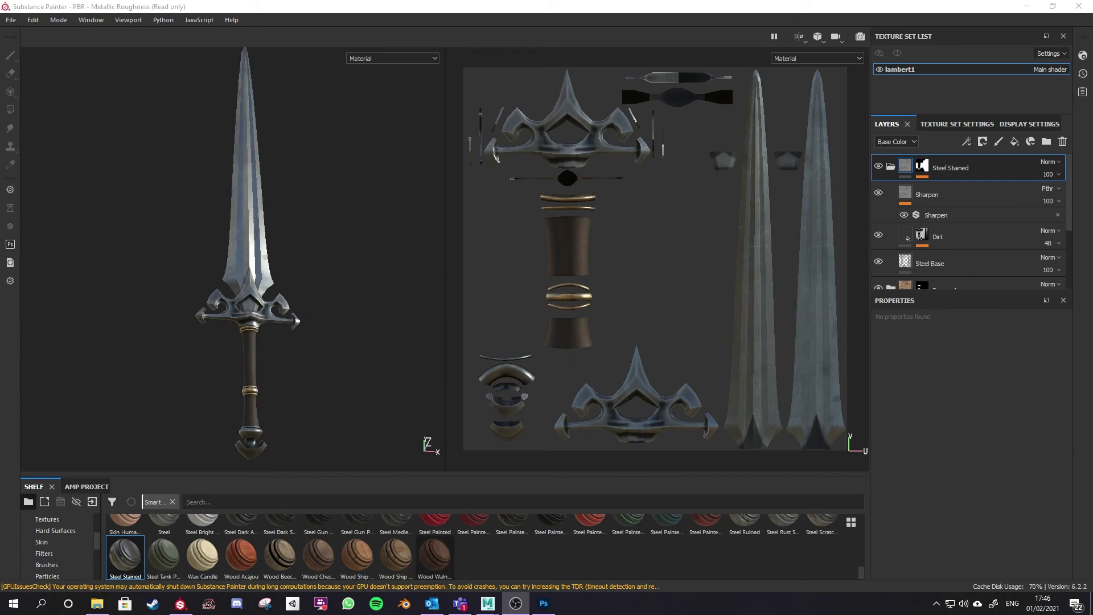
Switch to Photoshop and examine the labelled materials on the coloured sword in Greatsword_ConceptArt.psd.
{"action": "left_click", "coordinate": [543, 603]}
{"action": "left_click", "coordinate": [418, 42]}
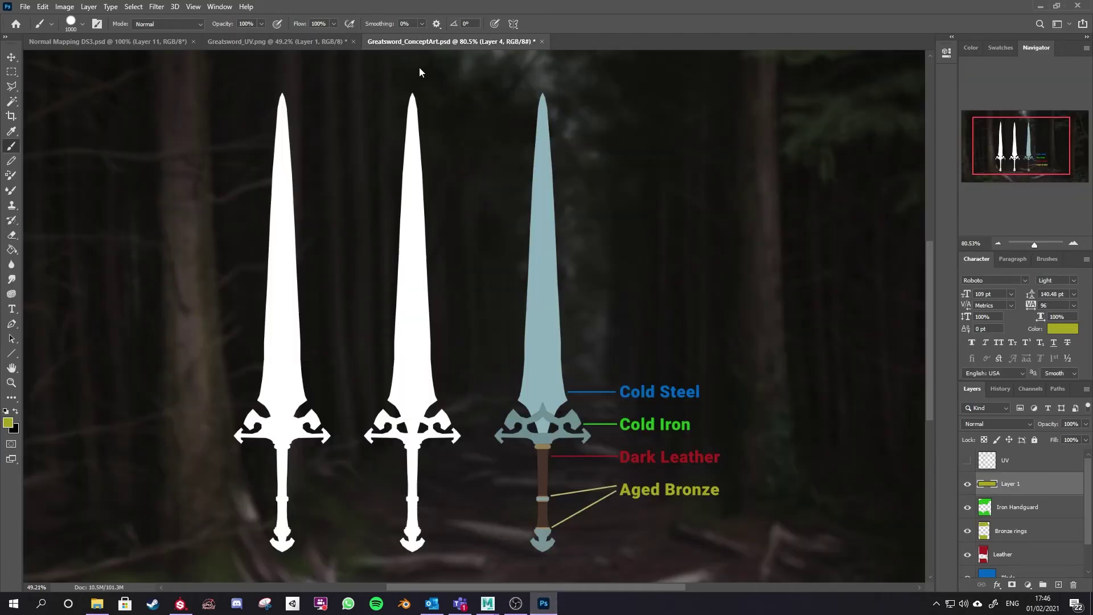
{"action": "scroll", "coordinate": [558, 503], "scroll_direction": "up", "scroll_amount": 5, "text": "alt"}
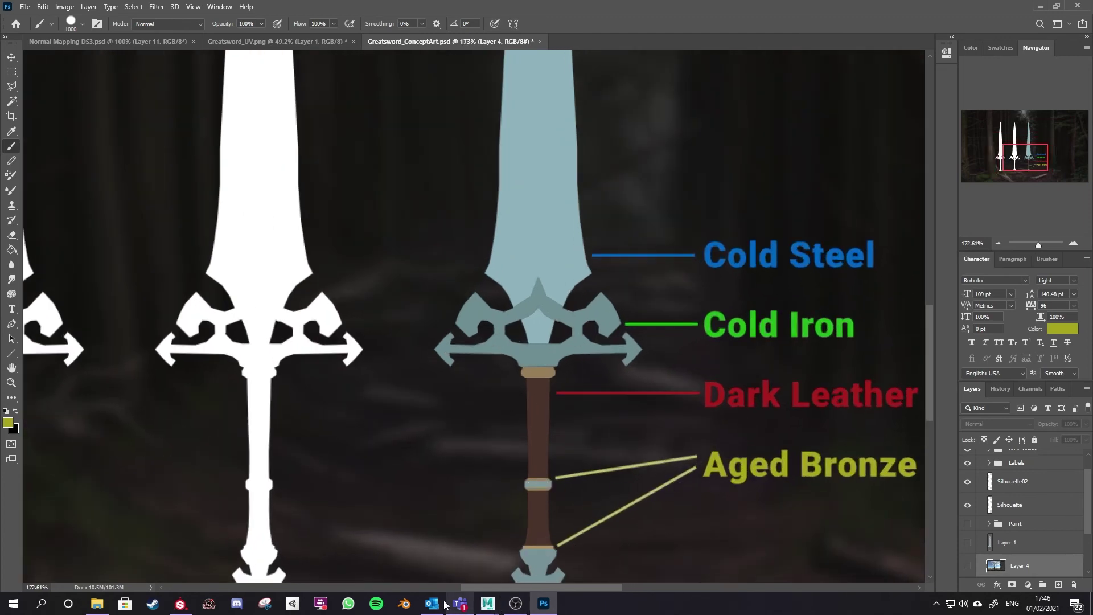
Switch to Substance Painter and import Greatsword_ID.png again as a texture into project 'PBR - Metallic Roughness'.
{"action": "left_click", "coordinate": [181, 603]}
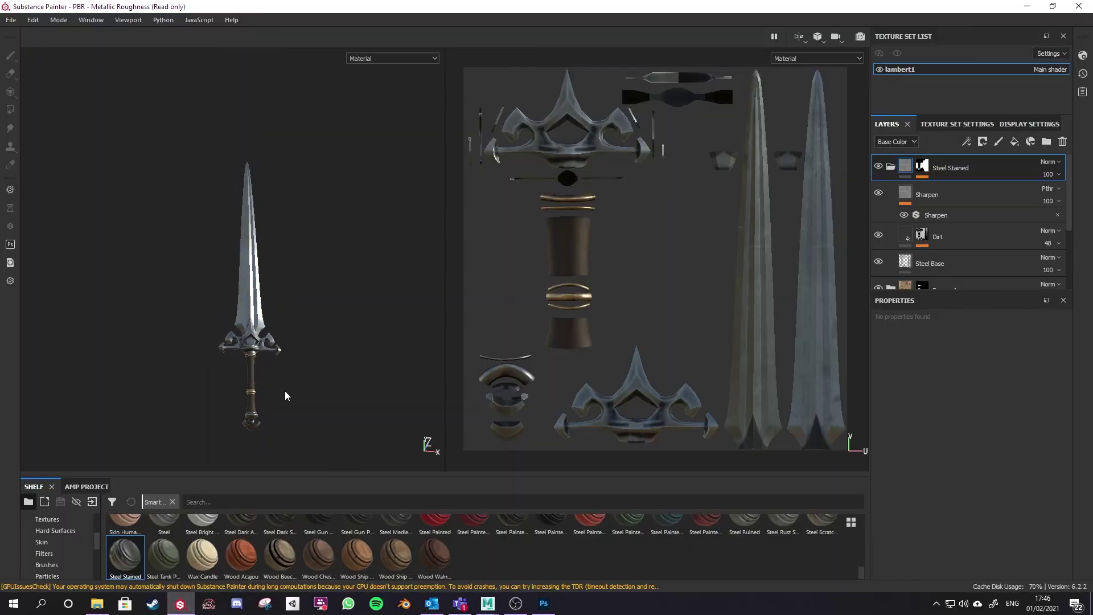
{"action": "mouse_move", "coordinate": [275, 392]}
{"action": "left_mouse_down", "text": "alt"}
{"action": "mouse_move", "coordinate": [305, 337]}
{"action": "mouse_move", "coordinate": [270, 307]}
{"action": "mouse_move", "coordinate": [273, 371]}
{"action": "left_mouse_up", "text": "alt"}
{"action": "middle_click_drag", "start_coordinate": [269, 377], "coordinate": [335, 289], "text": "alt"}
{"action": "scroll", "coordinate": [356, 358], "scroll_direction": "down", "scroll_amount": 2}
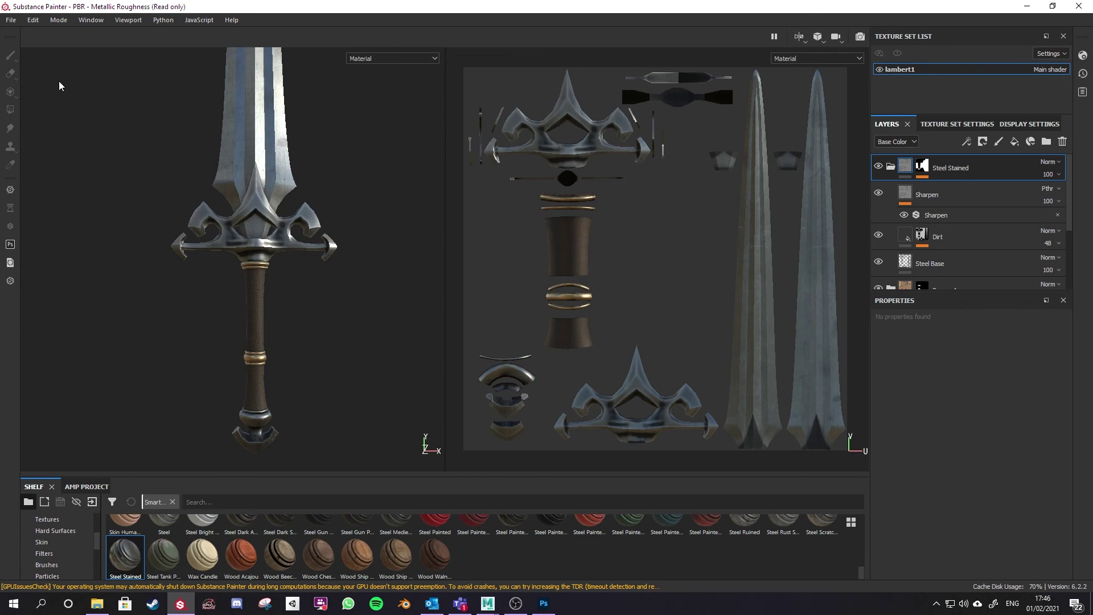
{"action": "left_click", "coordinate": [11, 20]}
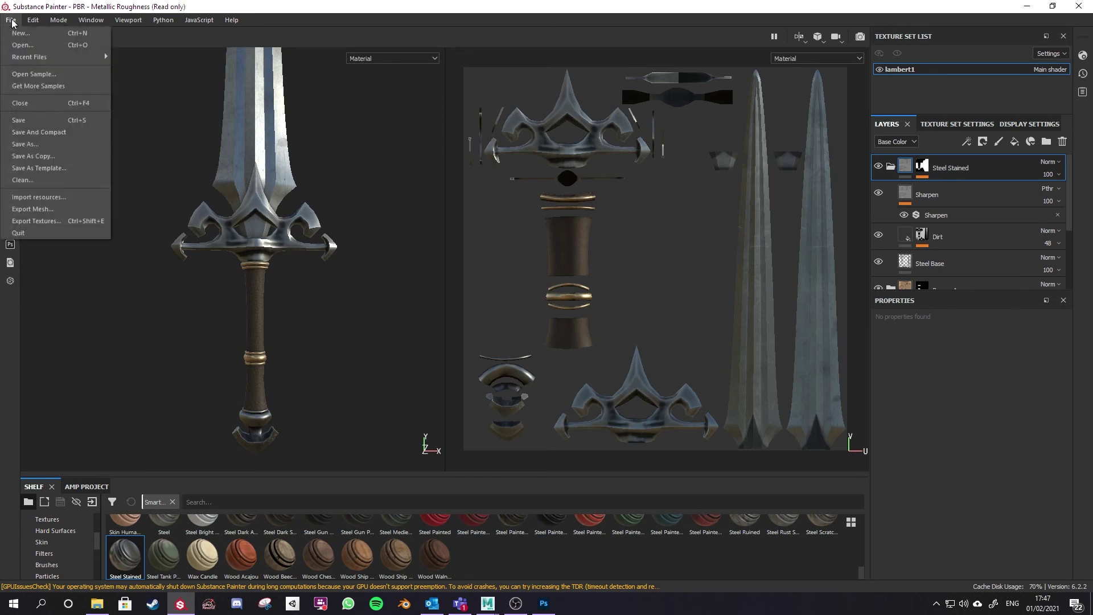
{"action": "left_click", "coordinate": [45, 198]}
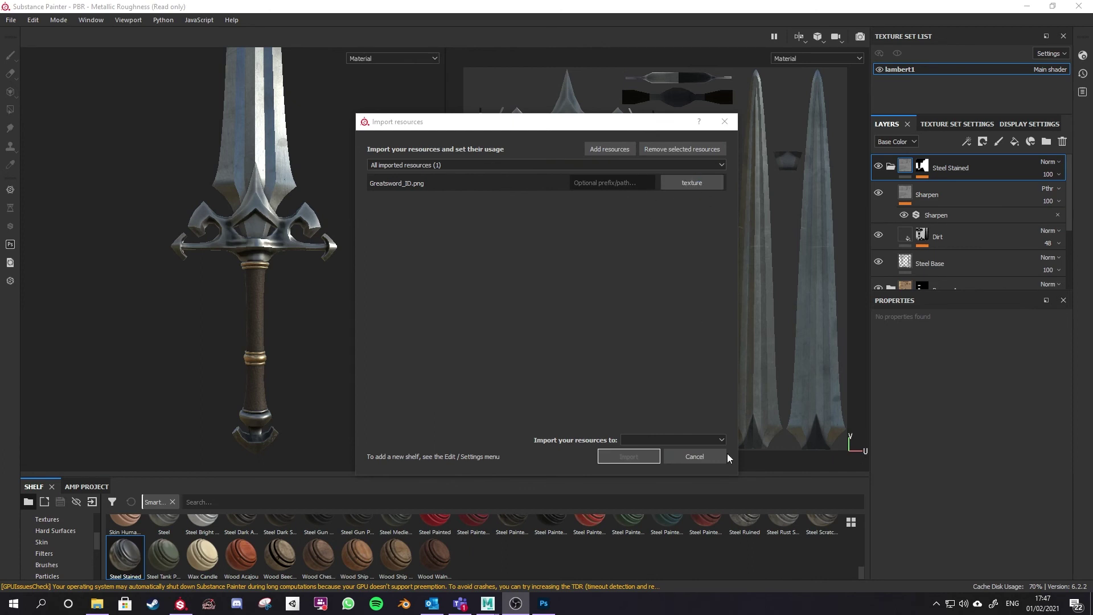
{"action": "left_click", "coordinate": [694, 440]}
{"action": "left_click", "coordinate": [678, 460]}
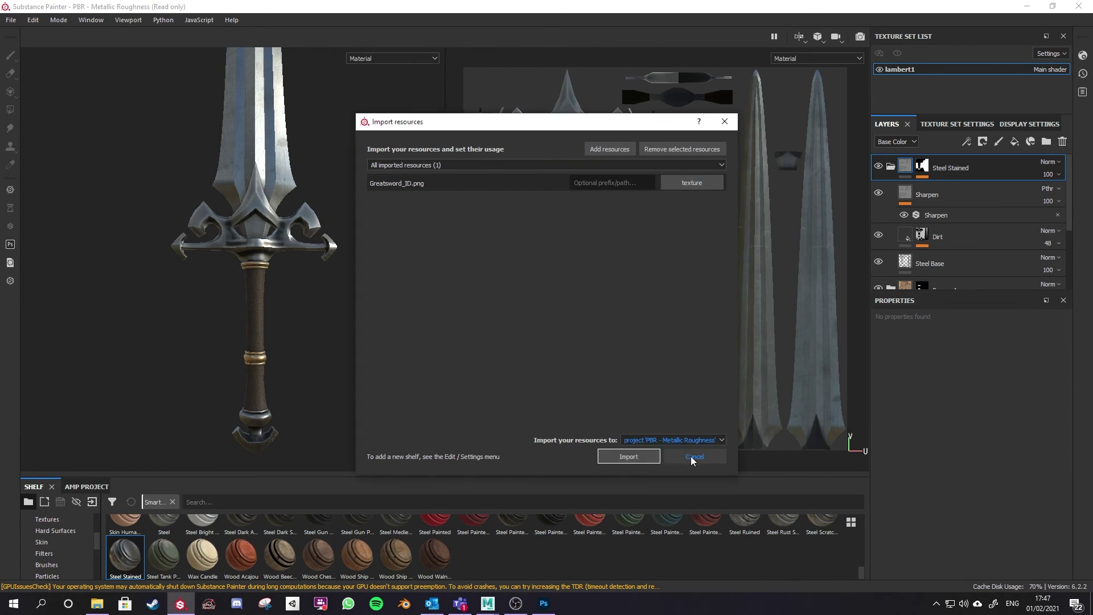
{"action": "left_click", "coordinate": [628, 457]}
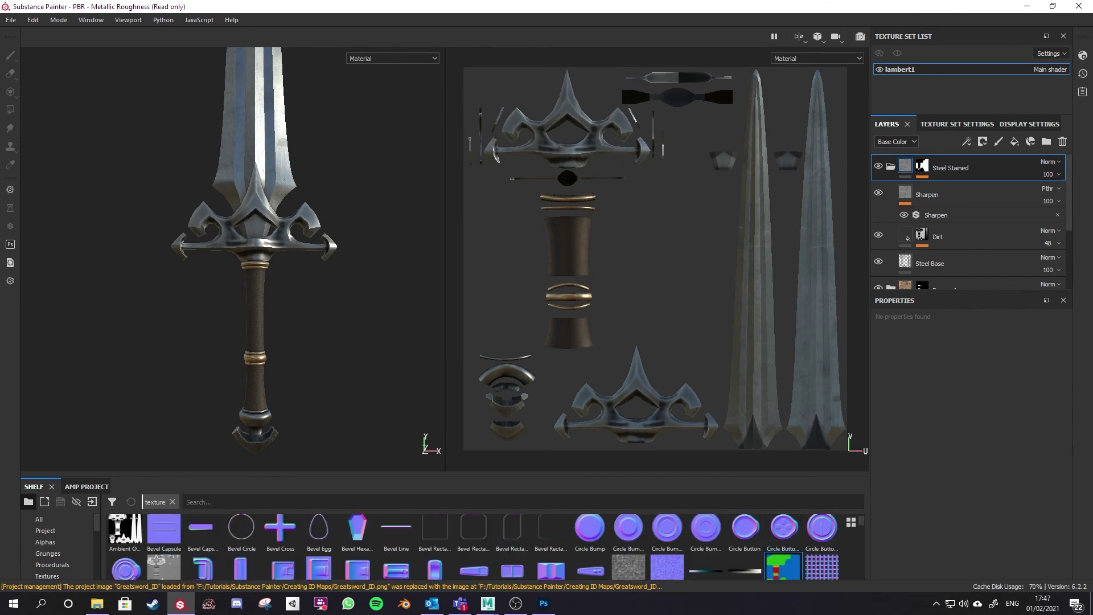
Assign the re-imported Greatsword_ID texture as the ID mesh map of texture set lambert1.
{"action": "left_click", "coordinate": [957, 124]}
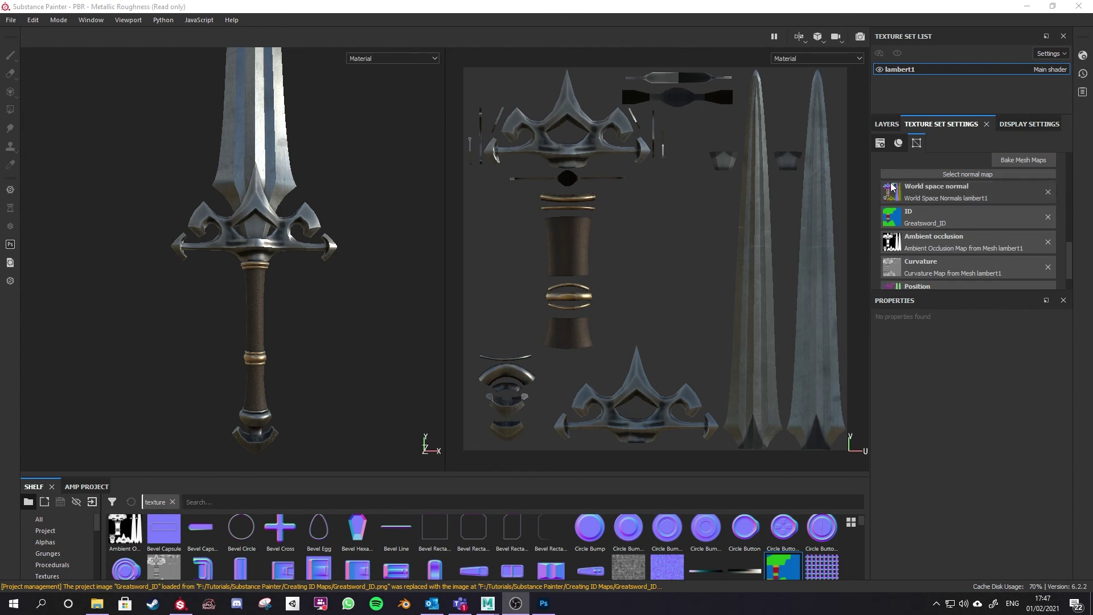
{"action": "left_click", "coordinate": [937, 216]}
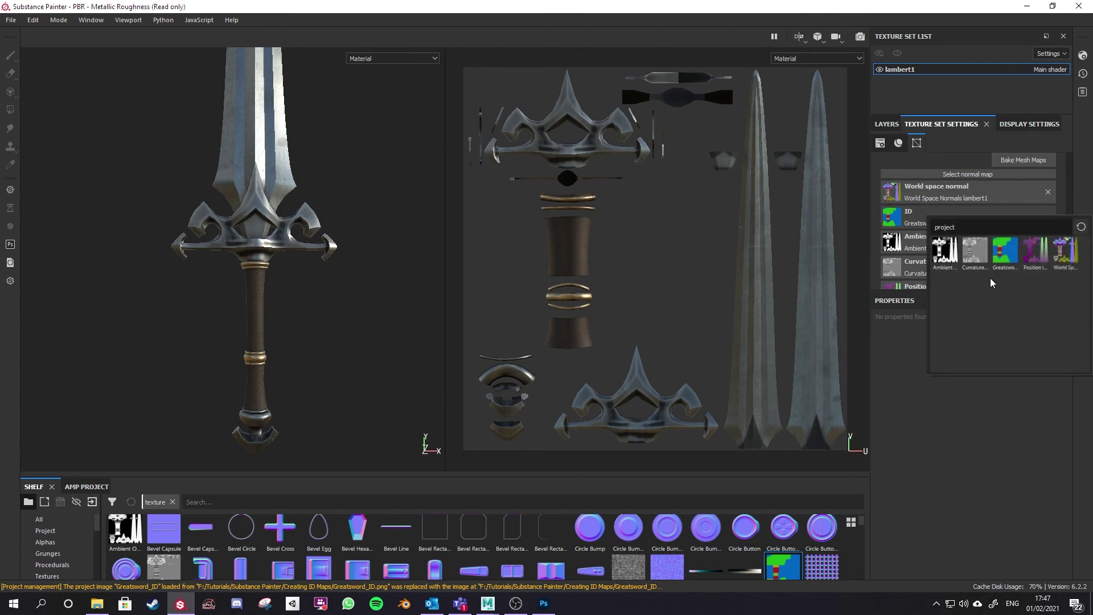
{"action": "left_click", "coordinate": [1001, 254]}
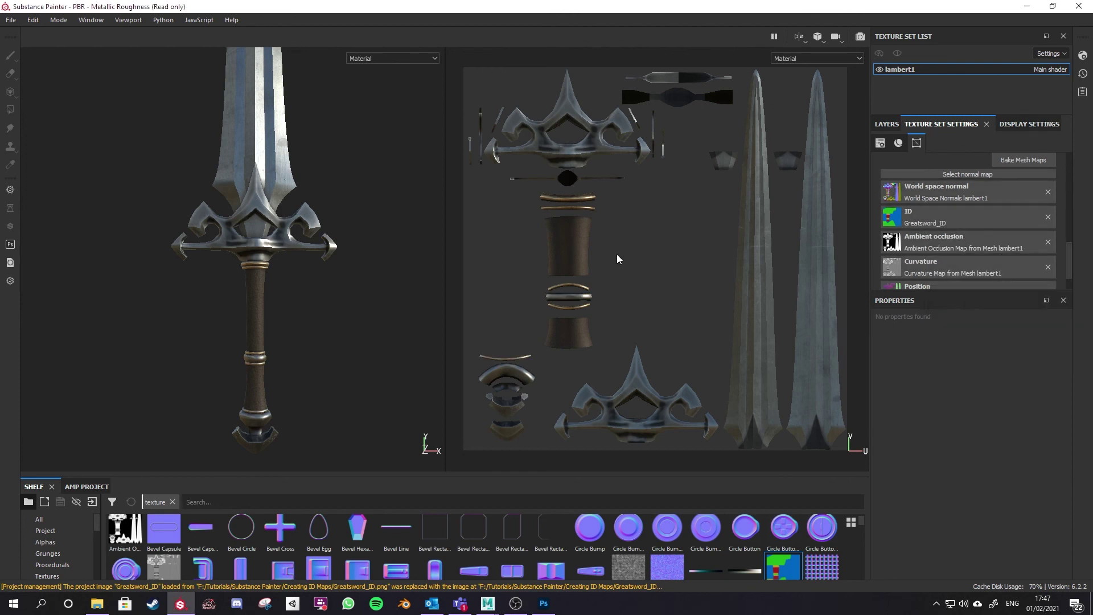
{"action": "left_click_drag", "start_coordinate": [276, 392], "coordinate": [288, 345], "text": "alt"}
{"action": "right_click_drag", "start_coordinate": [289, 345], "coordinate": [280, 373], "text": "alt"}
{"action": "middle_click_drag", "start_coordinate": [280, 373], "coordinate": [294, 310], "text": "alt"}
{"action": "scroll", "coordinate": [294, 313], "scroll_direction": "down", "scroll_amount": 5}
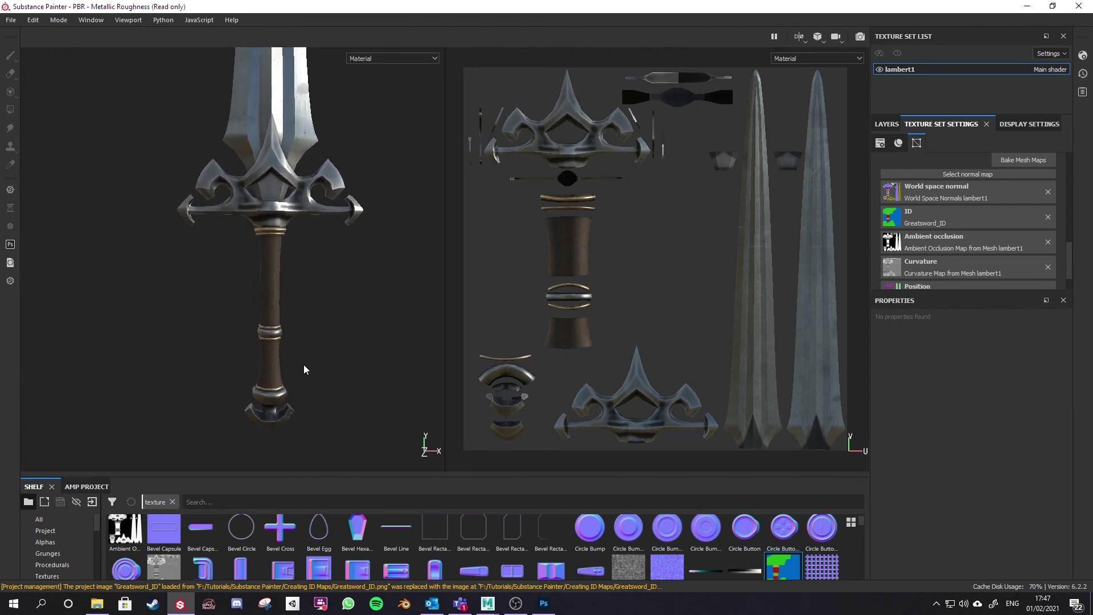
{"action": "middle_click_drag", "start_coordinate": [303, 368], "coordinate": [303, 337]}
{"action": "scroll", "coordinate": [312, 317], "scroll_direction": "up", "scroll_amount": 2}
Switch to Photoshop, bring up Greatsword_UV.png and show the UV wireframe layer over the colour blocks.
{"action": "left_click", "coordinate": [545, 606]}
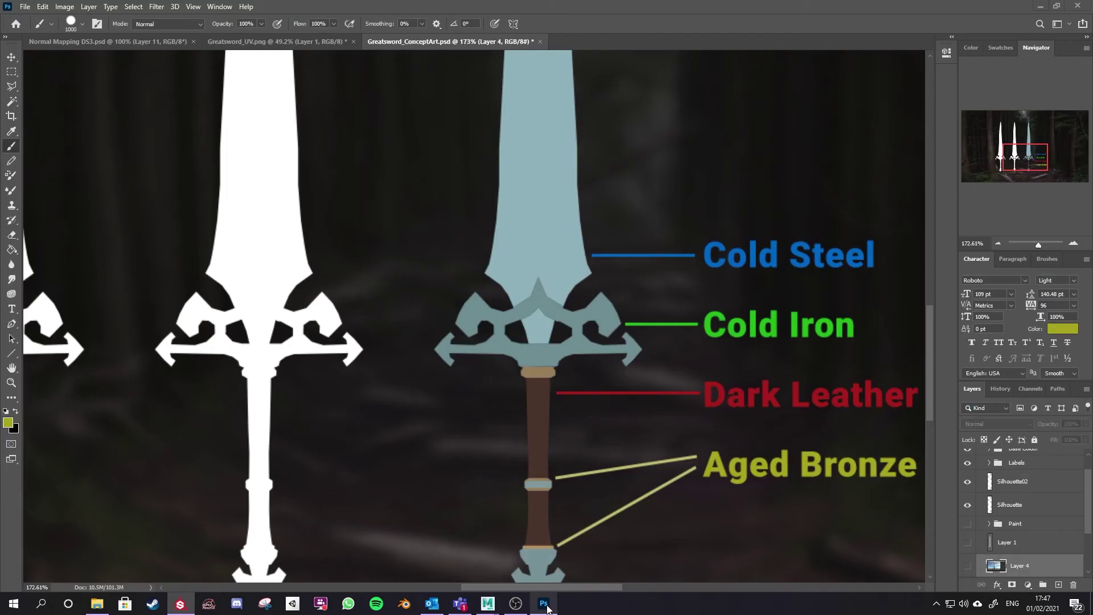
{"action": "left_click", "coordinate": [273, 42]}
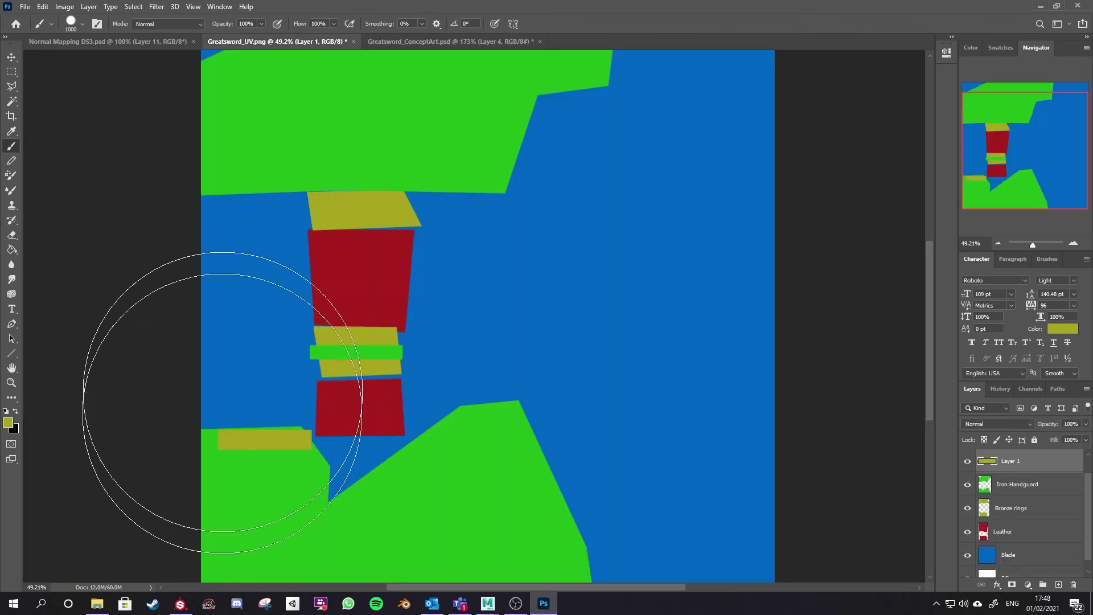
{"action": "scroll", "coordinate": [478, 342], "scroll_direction": "down", "scroll_amount": 2}
{"action": "scroll", "coordinate": [1001, 490], "scroll_direction": "up", "scroll_amount": 1}
{"action": "left_click", "coordinate": [967, 461]}
{"action": "scroll", "coordinate": [556, 244], "scroll_direction": "down", "scroll_amount": 1}
{"action": "scroll", "coordinate": [585, 256], "scroll_direction": "up", "scroll_amount": 2}
Reduce the brush size to 100 px in Greatsword_UV.png.
{"action": "key", "text": "bracketleft"}
{"action": "key", "text": "bracketleft"}
{"action": "key", "text": "bracketleft"}
{"action": "key", "text": "bracketleft"}
{"action": "key", "text": "bracketleft"}
{"action": "key", "text": "bracketleft"}
{"action": "key", "text": "bracketleft"}
{"action": "key", "text": "bracketleft"}
{"action": "key", "text": "bracketleft"}
{"action": "key", "text": "bracketleft"}
{"action": "key", "text": "bracketleft"}
{"action": "key", "text": "bracketleft"}
{"action": "key", "text": "bracketleft"}
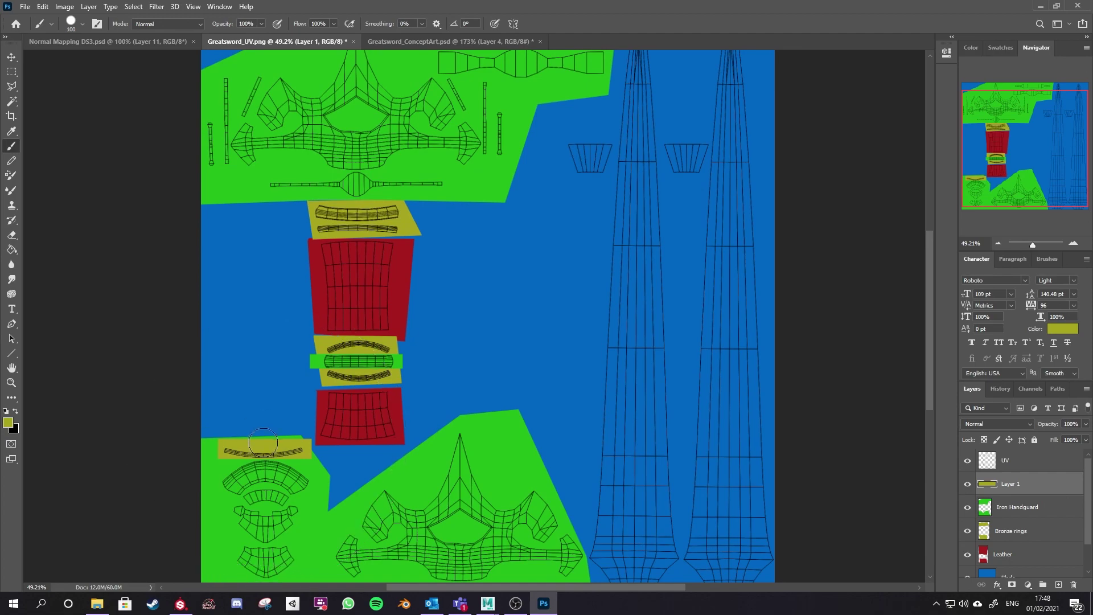
Switch to Maya and select the thin curved UV shell above the pommel shells to locate it on the Greatsword.
{"action": "mouse_move", "coordinate": [487, 604]}
{"action": "left_click", "coordinate": [546, 546]}
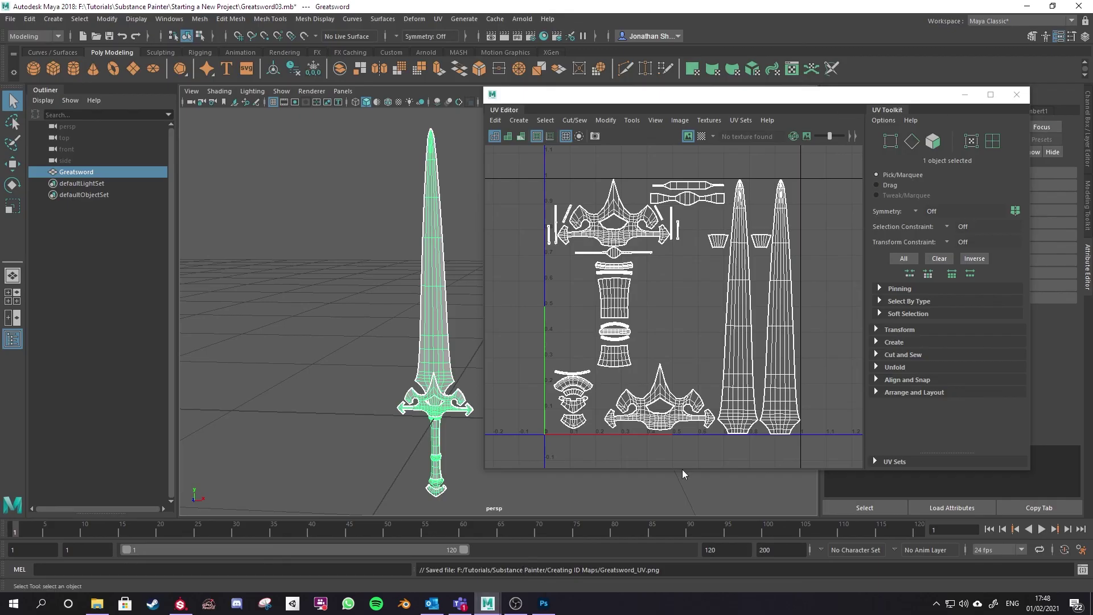
{"action": "right_click_drag", "start_coordinate": [419, 331], "coordinate": [420, 311]}
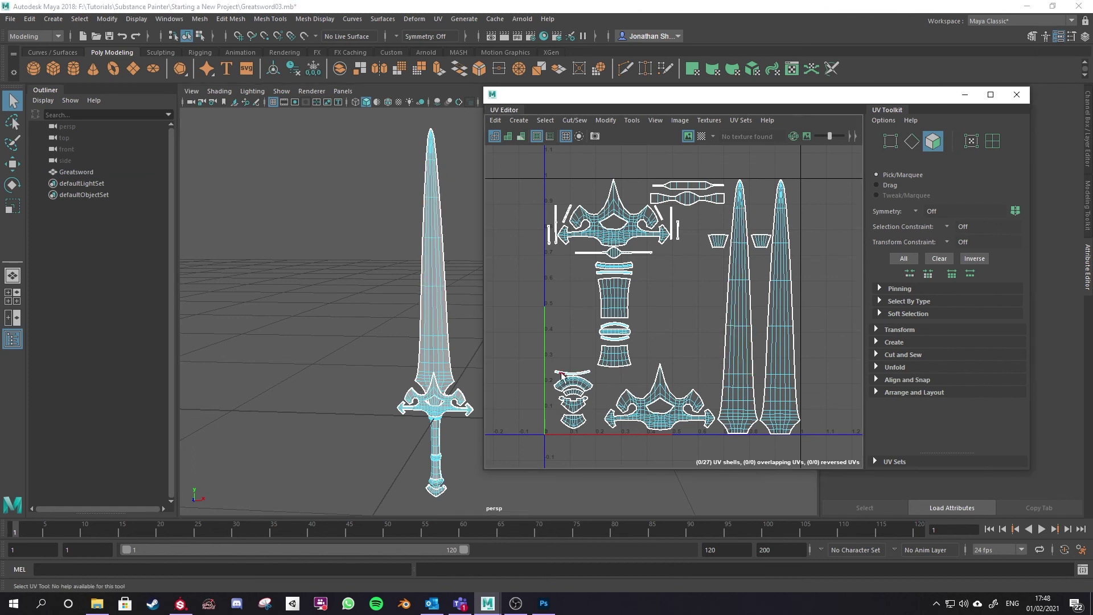
{"action": "right_click_drag", "start_coordinate": [577, 378], "coordinate": [538, 362]}
{"action": "left_click", "coordinate": [578, 375]}
{"action": "key", "text": "f"}
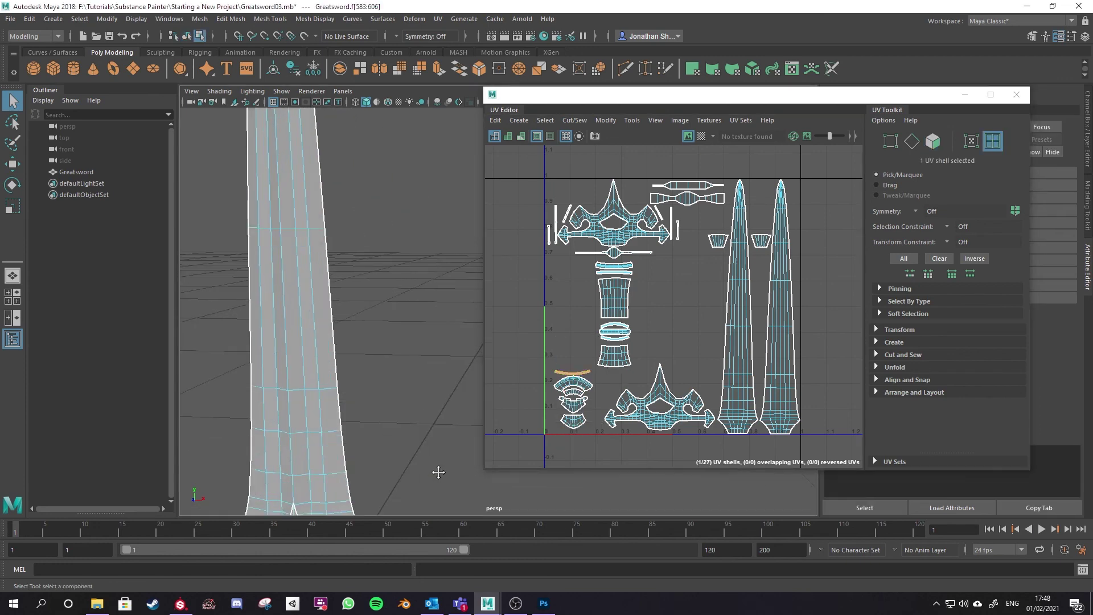
{"action": "left_click", "coordinate": [580, 374]}
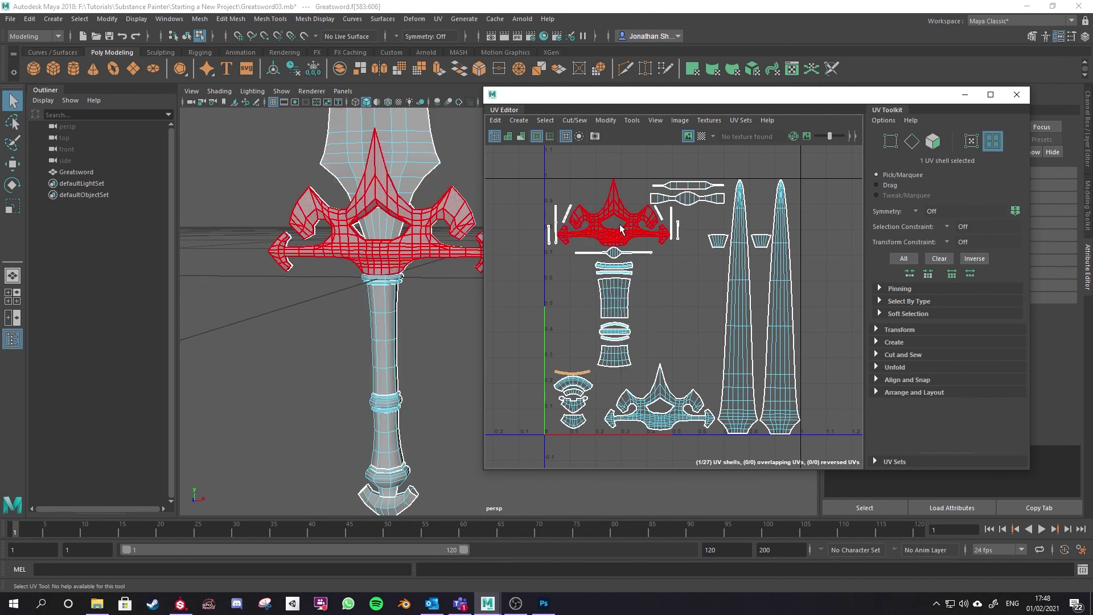
Switch to Substance Painter, render the sword in Iray and frame it whole against the panorama environment.
{"action": "key", "text": "alt+Tab"}
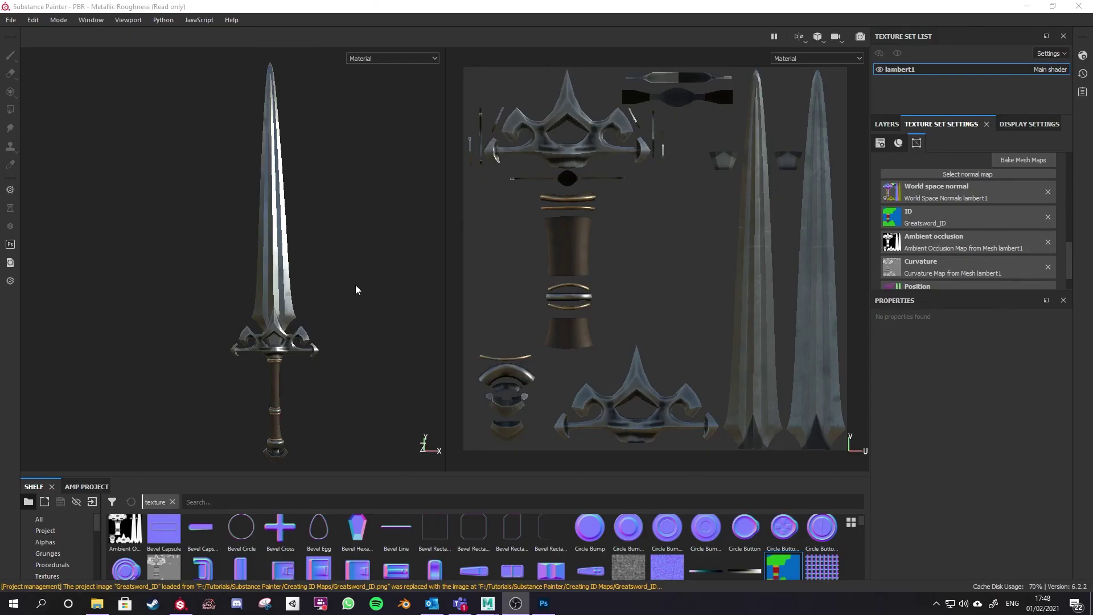
{"action": "key", "text": "F10"}
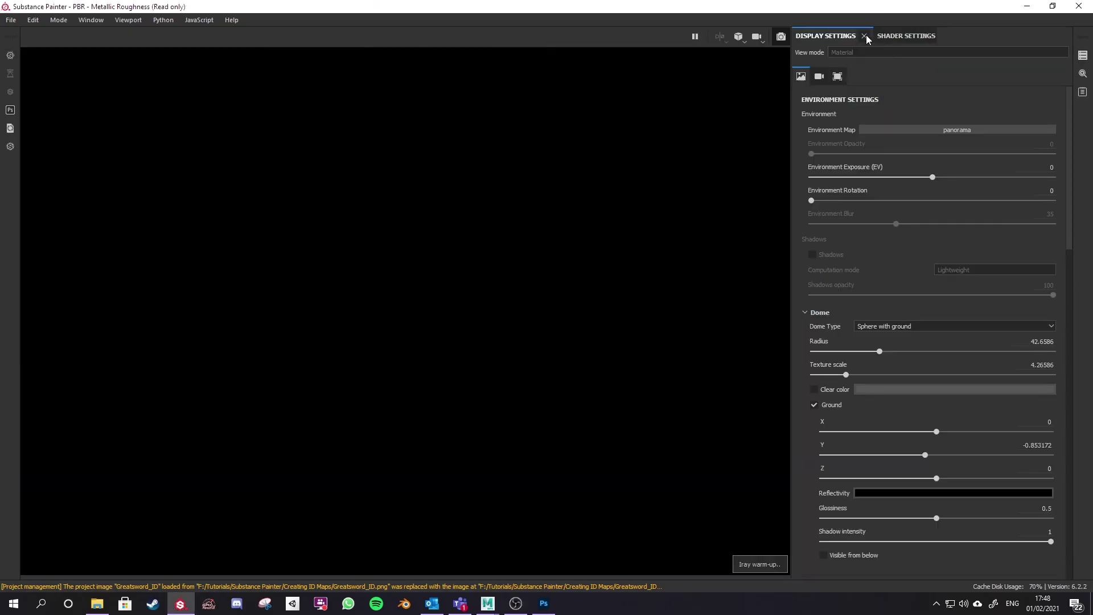
{"action": "left_click_drag", "start_coordinate": [519, 401], "coordinate": [477, 369], "text": "alt"}
{"action": "scroll", "coordinate": [476, 384], "scroll_direction": "down", "scroll_amount": 5}
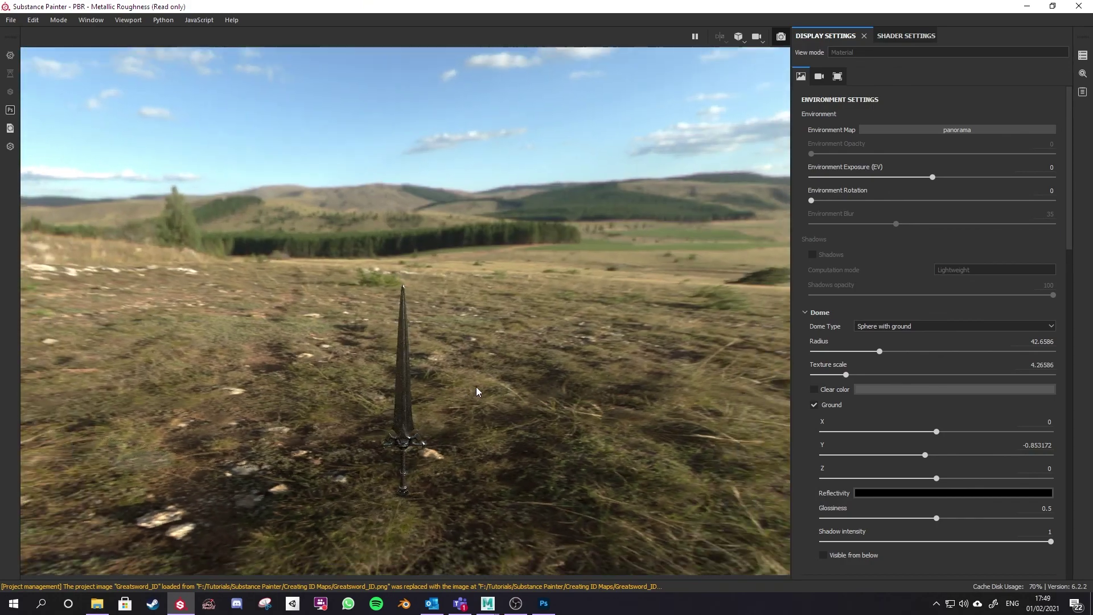
{"action": "scroll", "coordinate": [472, 398], "scroll_direction": "up", "scroll_amount": 5}
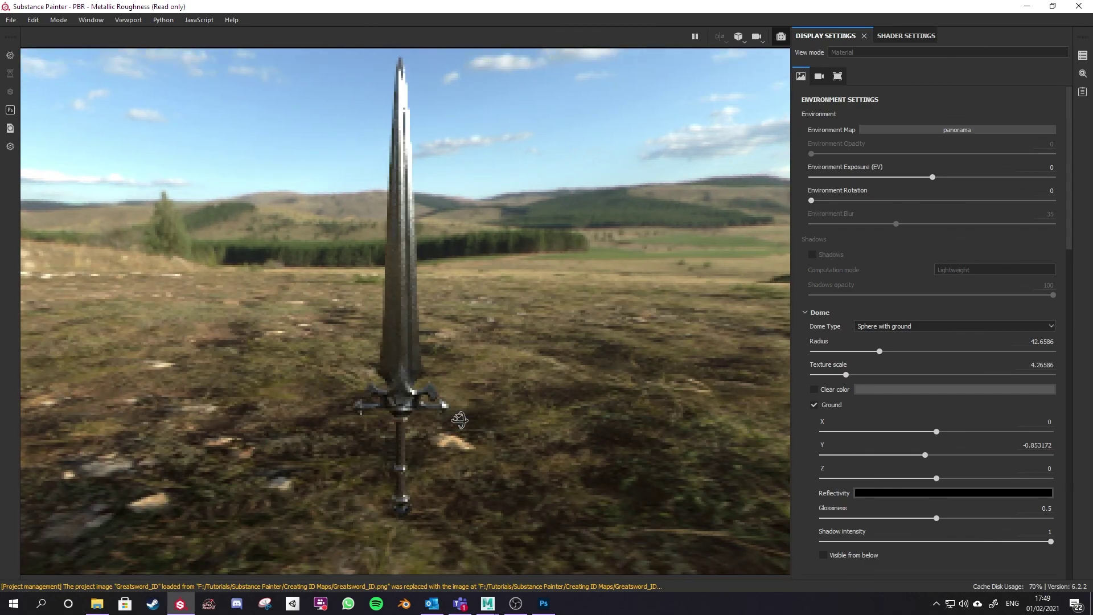